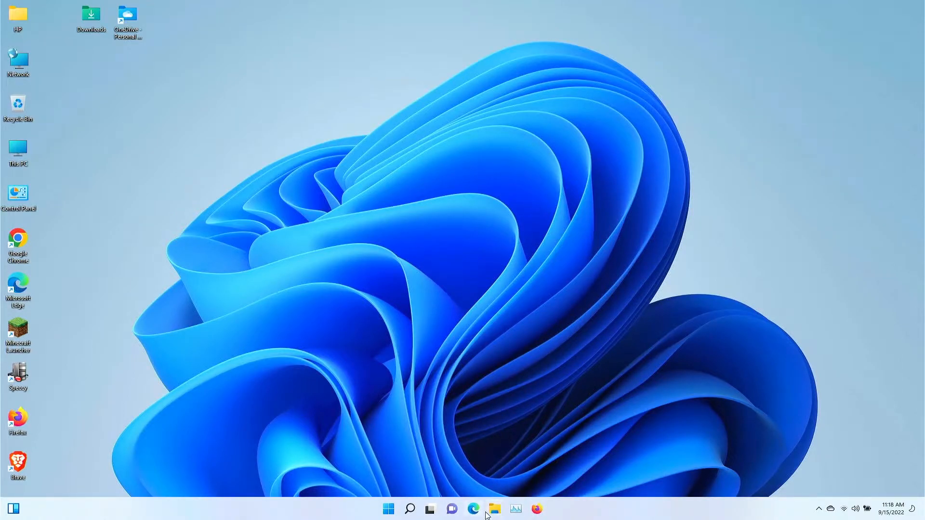
# Launch Firefox from the taskbar and decline making it the default browser
pyautogui.click(536, 509)
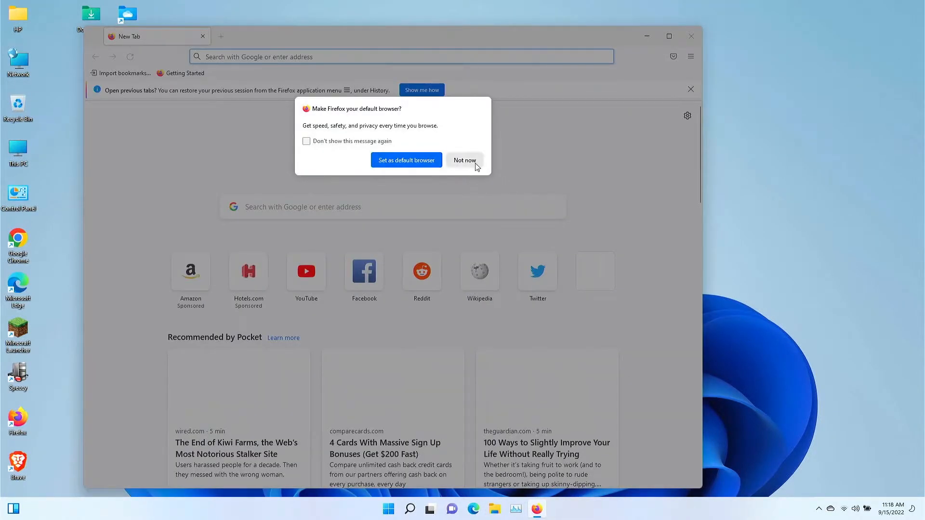
pyautogui.click(470, 161)
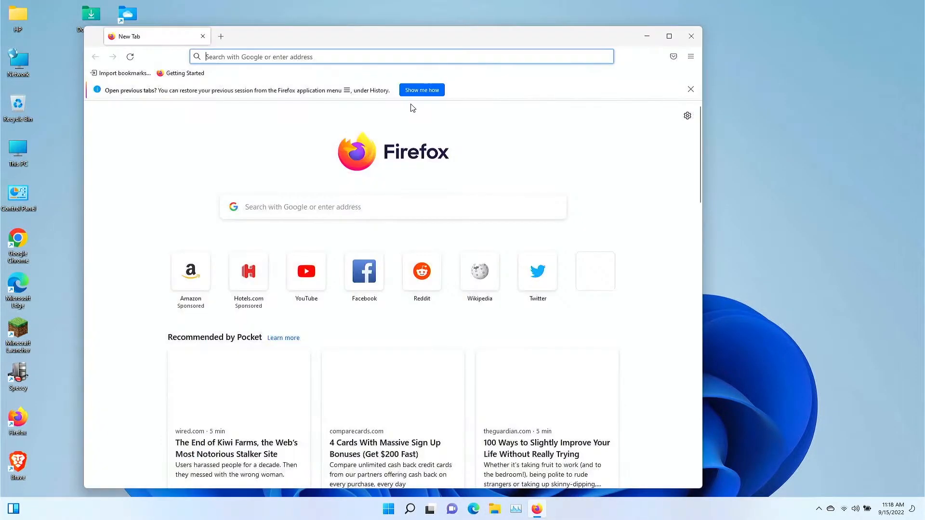
# Search Google for 'google drive' and open the Personal Cloud Storage & File Sharing Platform result
pyautogui.click(410, 55)
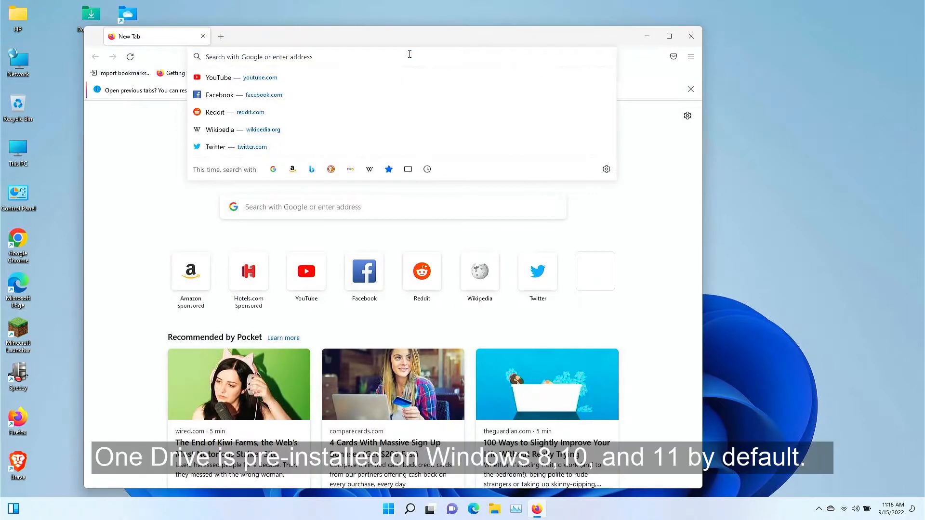
pyautogui.write('google d')
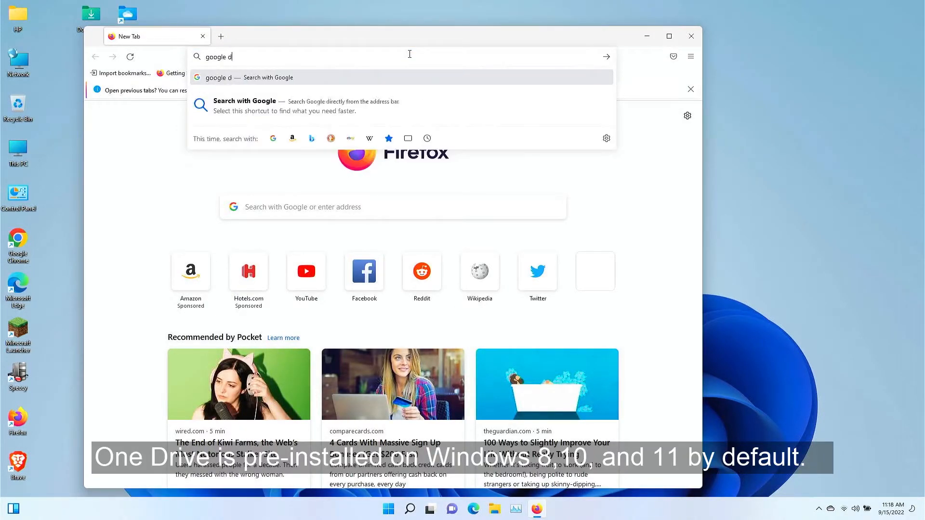
pyautogui.write('rive')
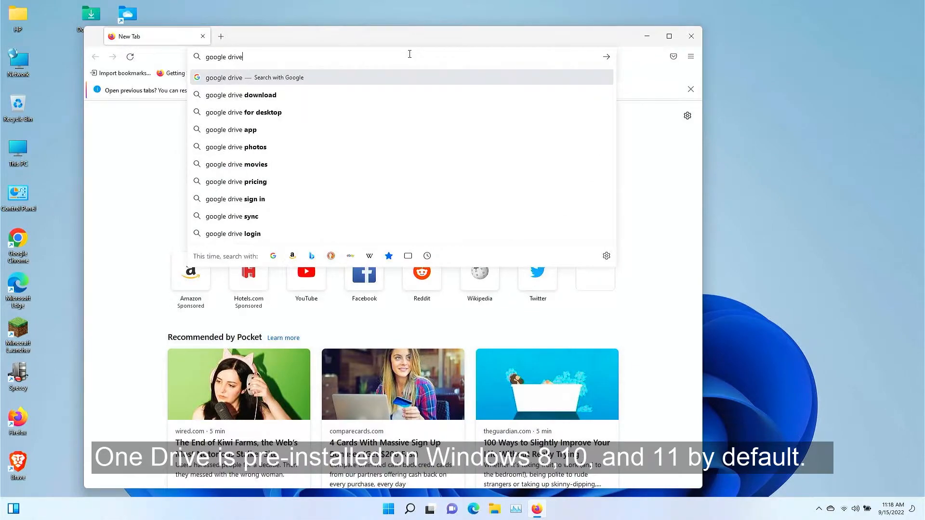
pyautogui.press('Return')
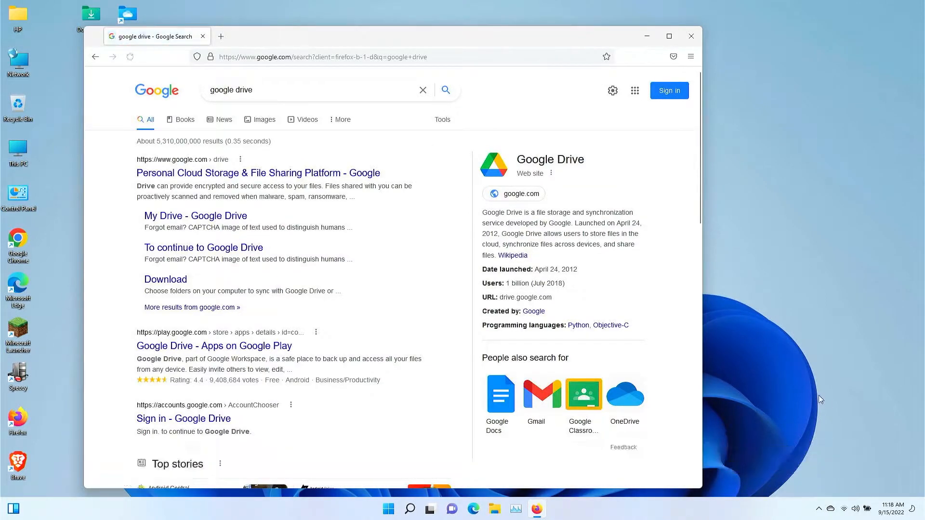
pyautogui.click(832, 509)
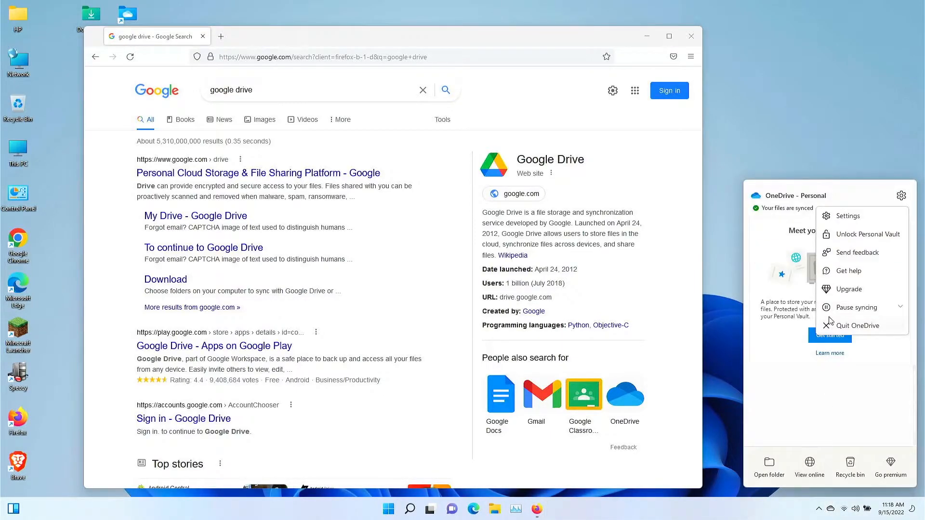
pyautogui.click(730, 184)
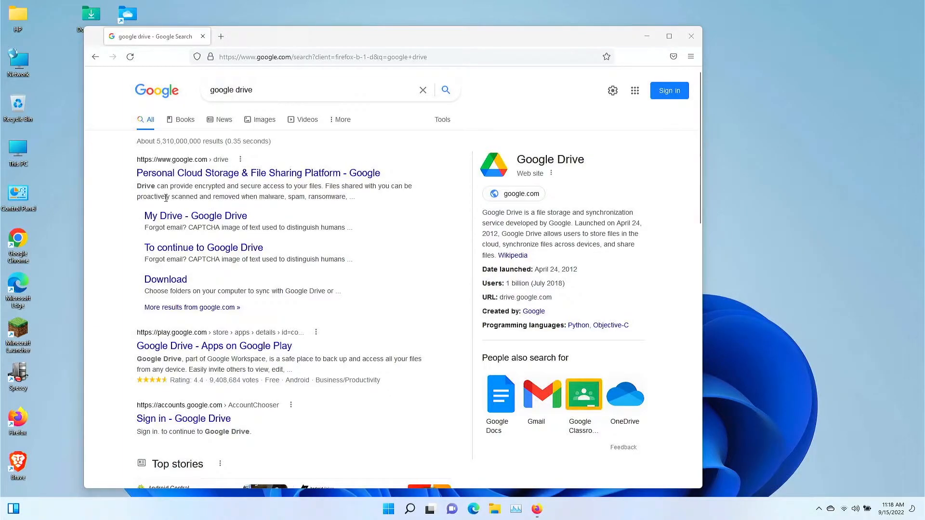
pyautogui.click(185, 173)
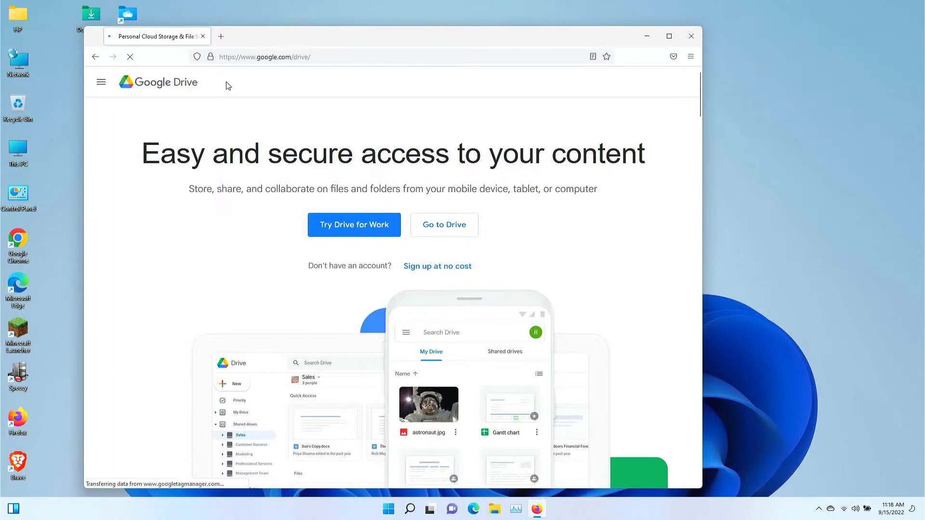
# Search for 'download google drive' and open the Download - Google Drive result
pyautogui.click(246, 56)
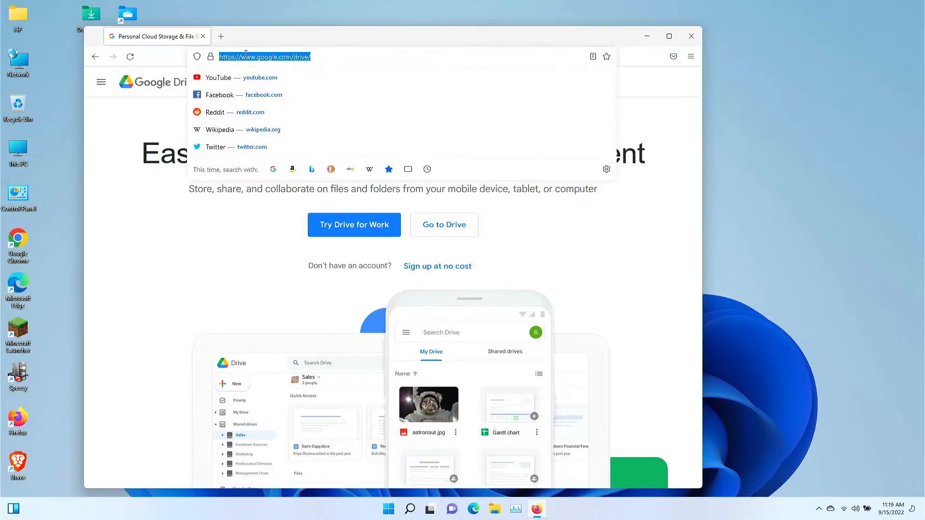
pyautogui.write('download')
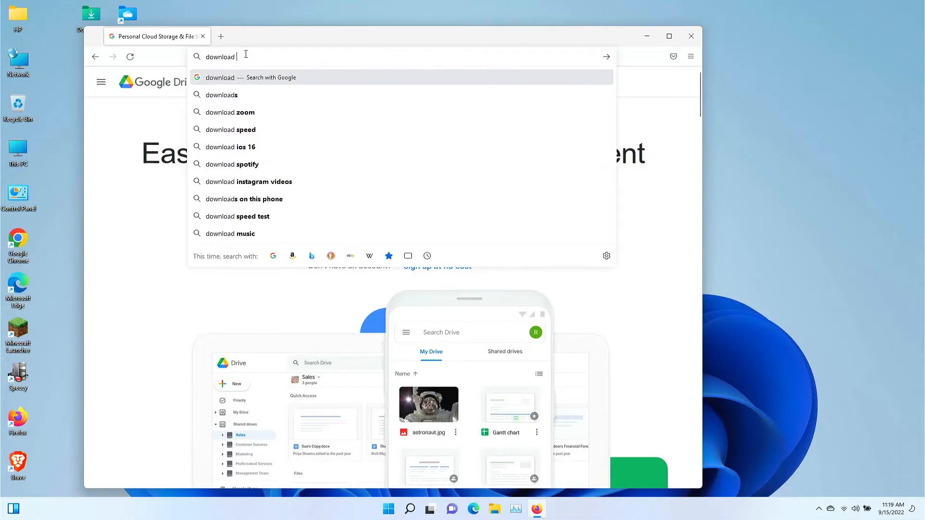
pyautogui.write(' google drive')
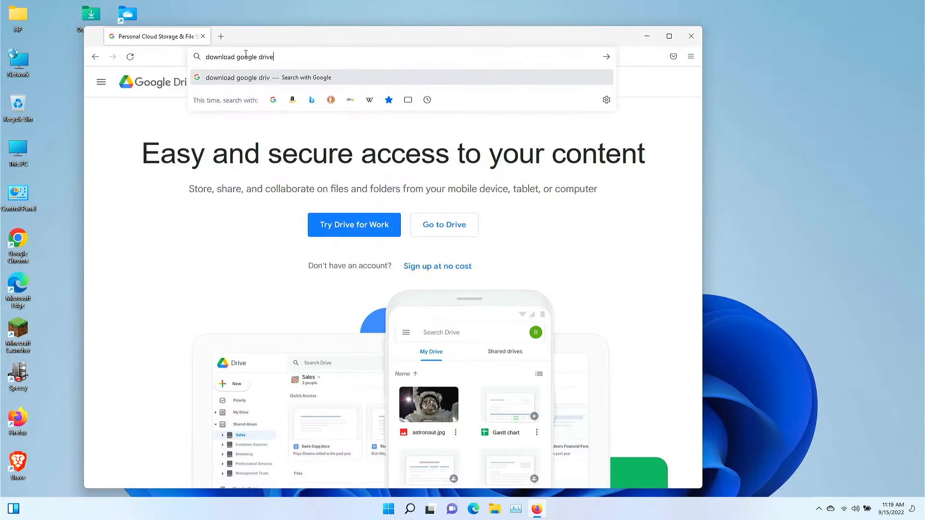
pyautogui.press('Return')
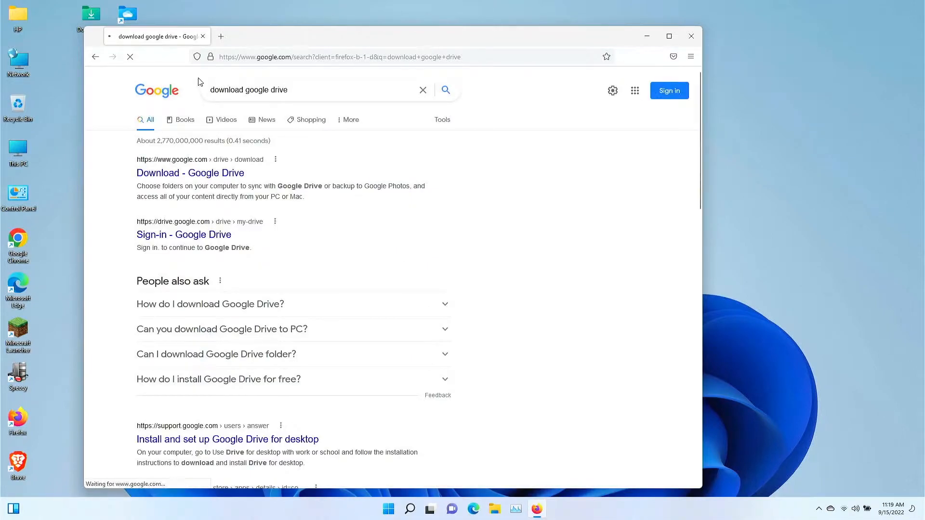
pyautogui.click(185, 174)
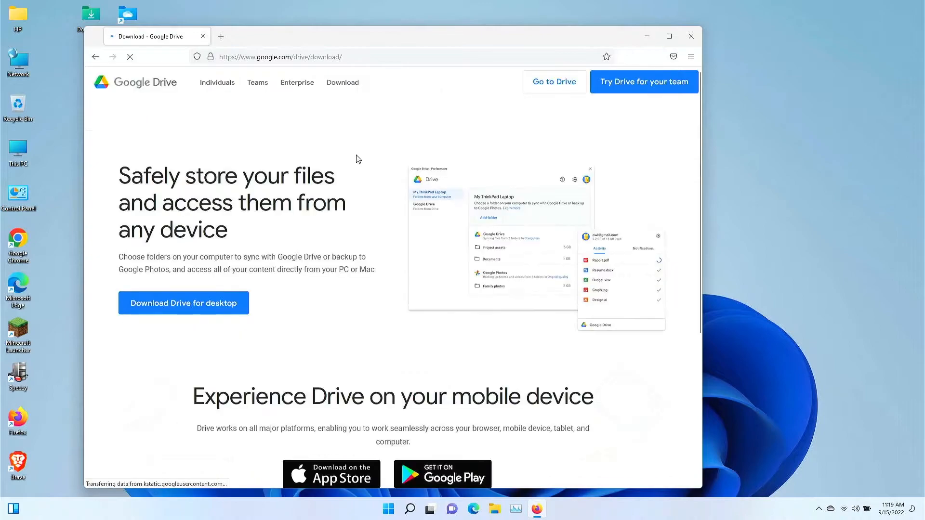
# Start downloading GoogleDriveSetup.exe and check the Downloads folder for it
pyautogui.click(179, 314)
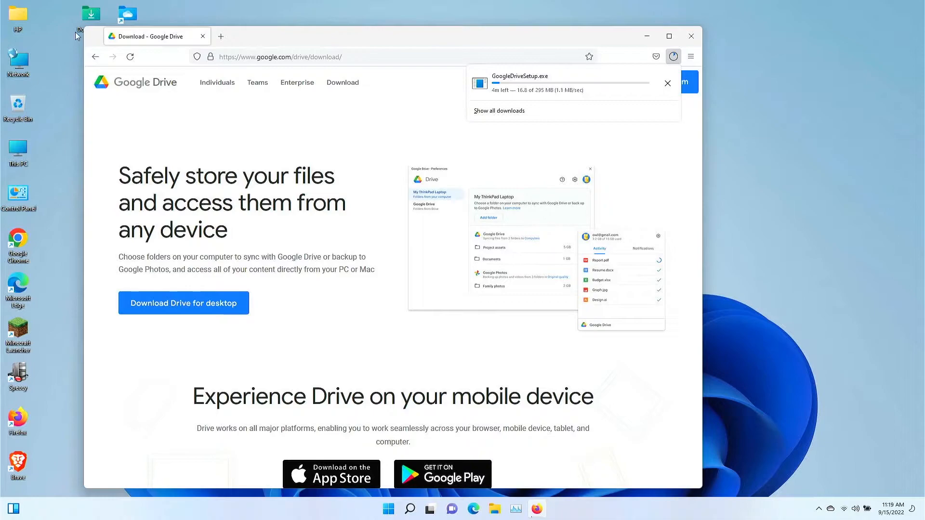
pyautogui.click(89, 15)
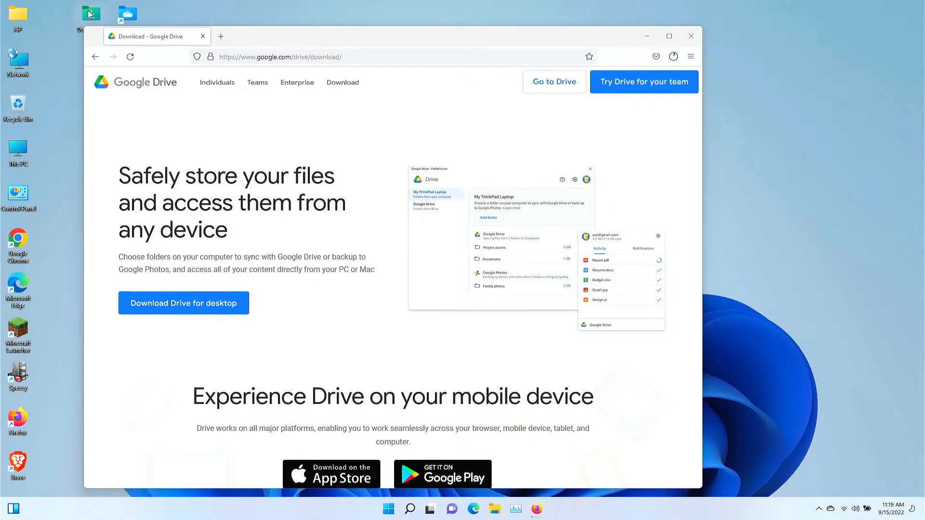
pyautogui.doubleClick(90, 14)
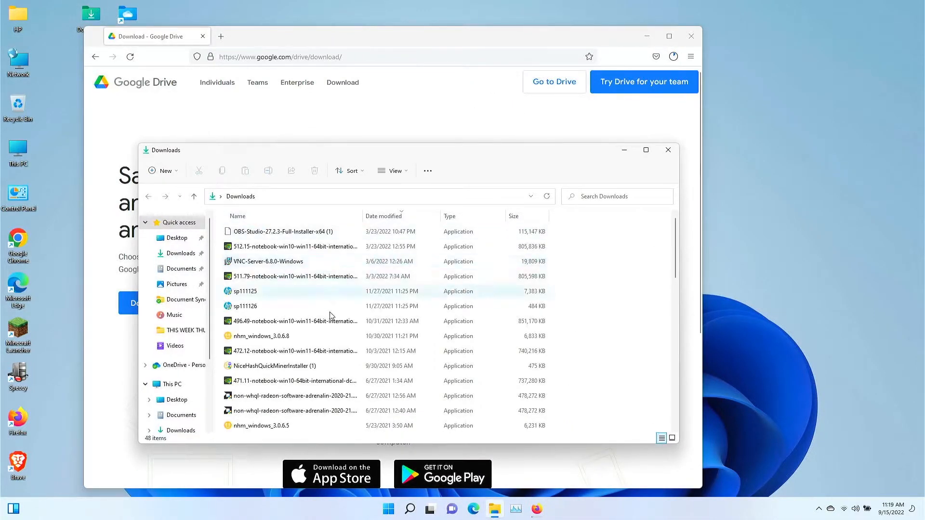
pyautogui.click(669, 150)
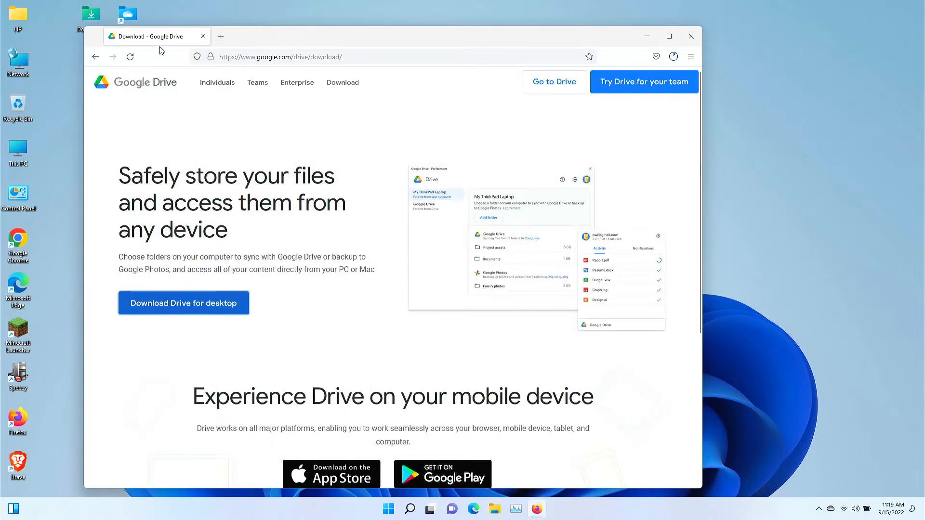
# Check the installer's download progress in Firefox's downloads panel
pyautogui.moveTo(271, 37); pyautogui.dragTo(283, 57)
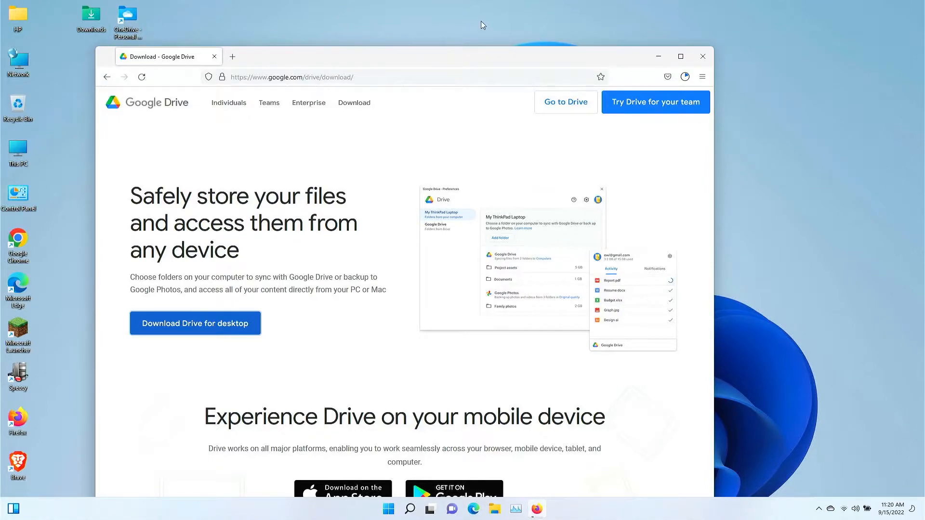
pyautogui.moveTo(454, 56); pyautogui.dragTo(466, 33)
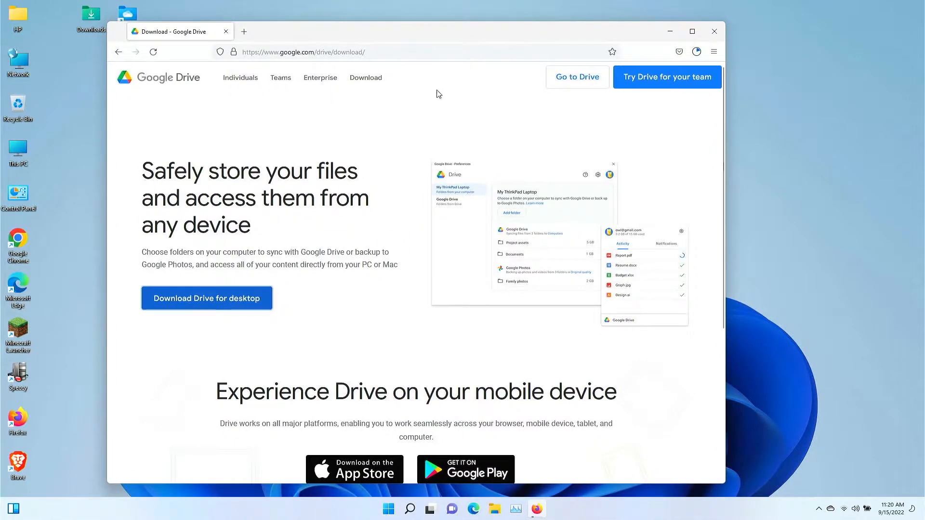
pyautogui.click(701, 52)
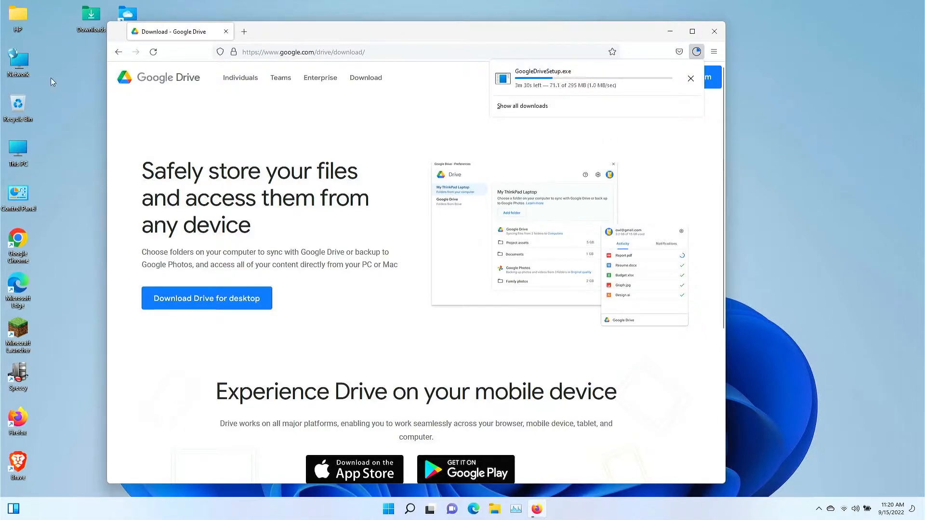
pyautogui.moveTo(335, 36); pyautogui.dragTo(364, 31)
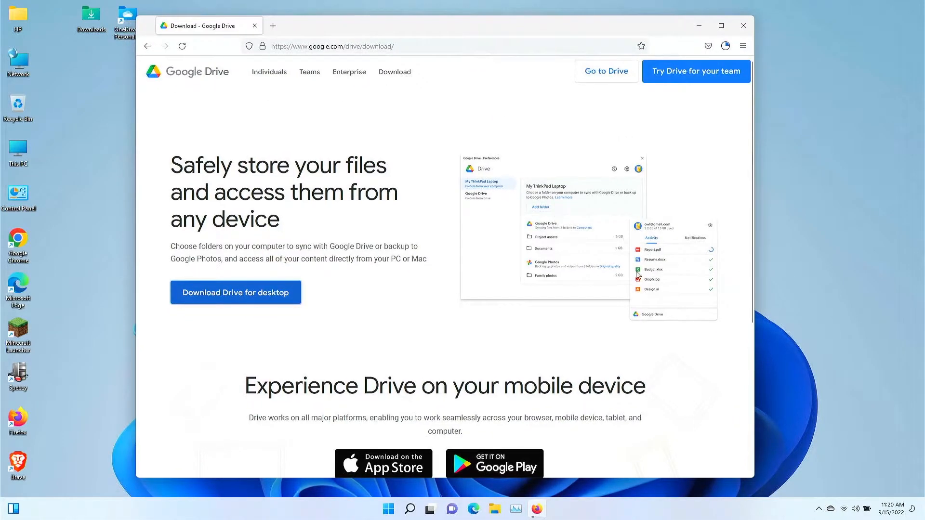
# Open OneDrive's Help & Settings from the tray to bring up the Set up OneDrive window
pyautogui.click(831, 510)
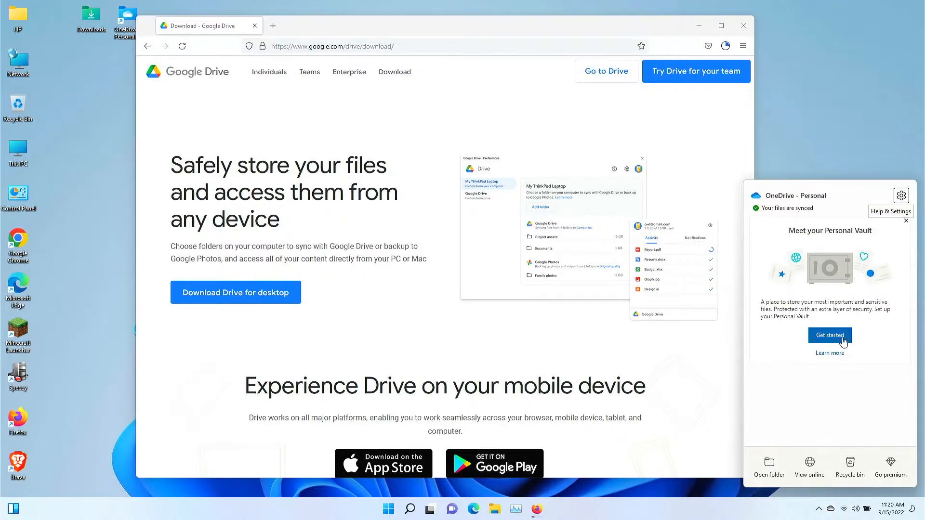
pyautogui.click(900, 197)
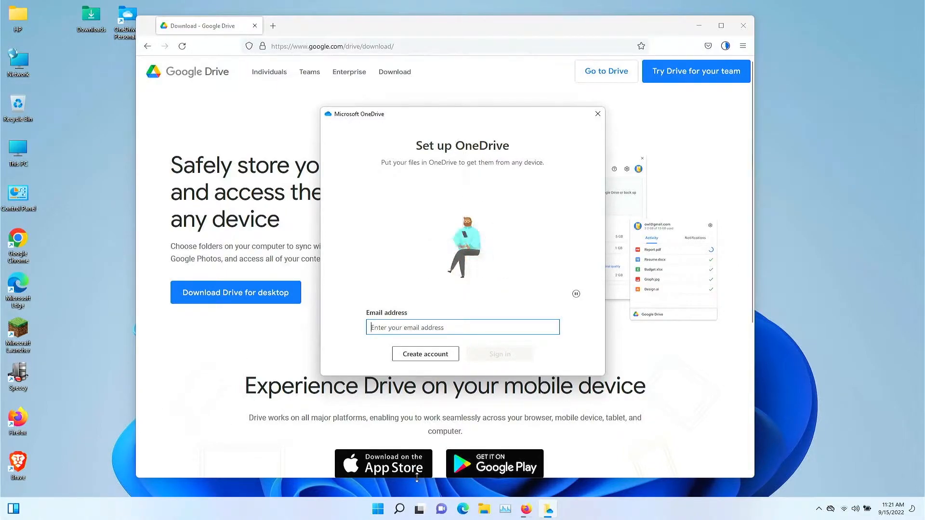
# Enter a Gmail address in Set up OneDrive and try to sign in
pyautogui.click(377, 509)
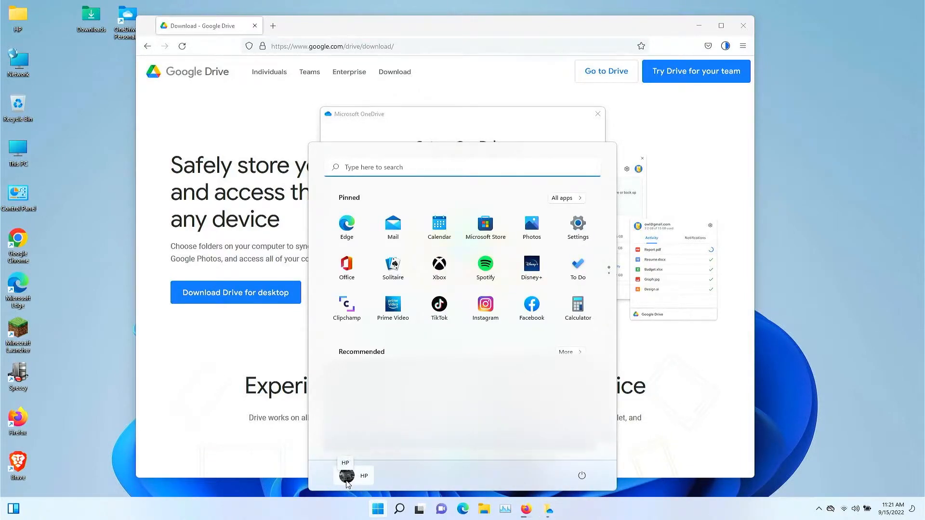
pyautogui.click(376, 131)
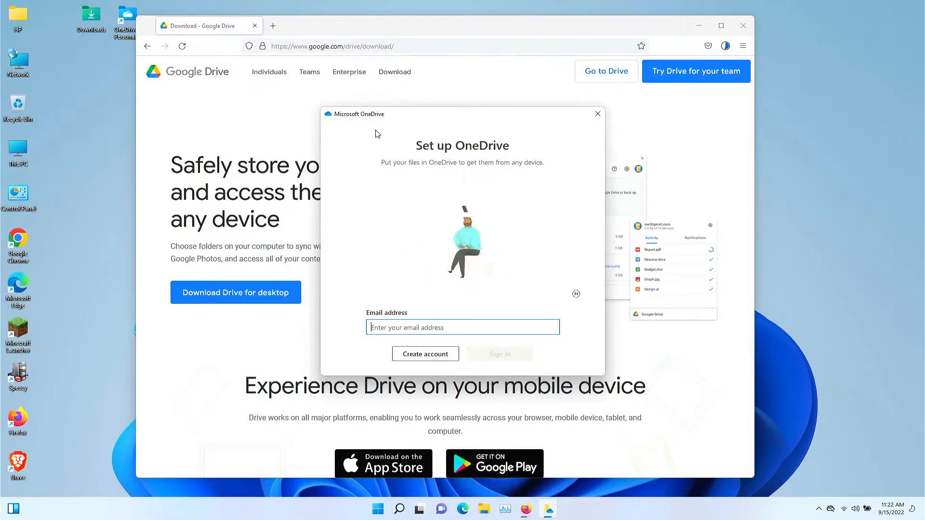
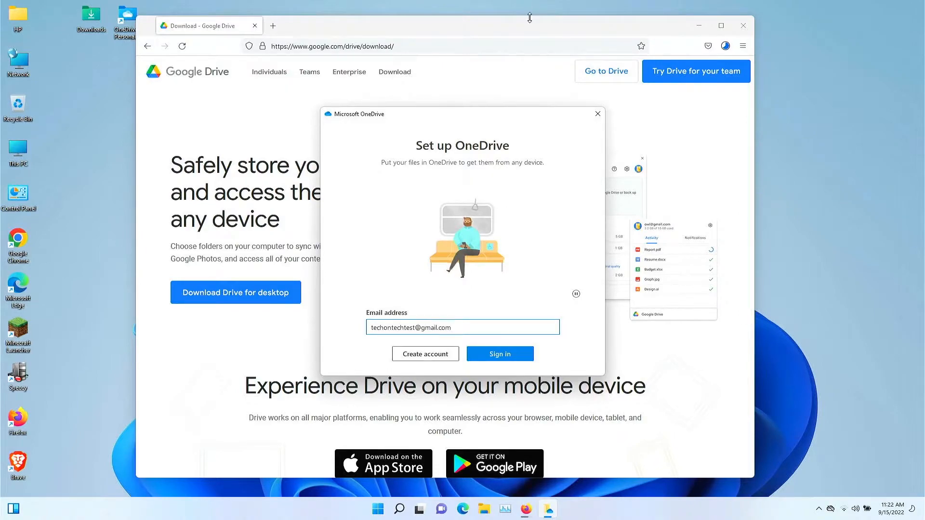
pyautogui.click(517, 356)
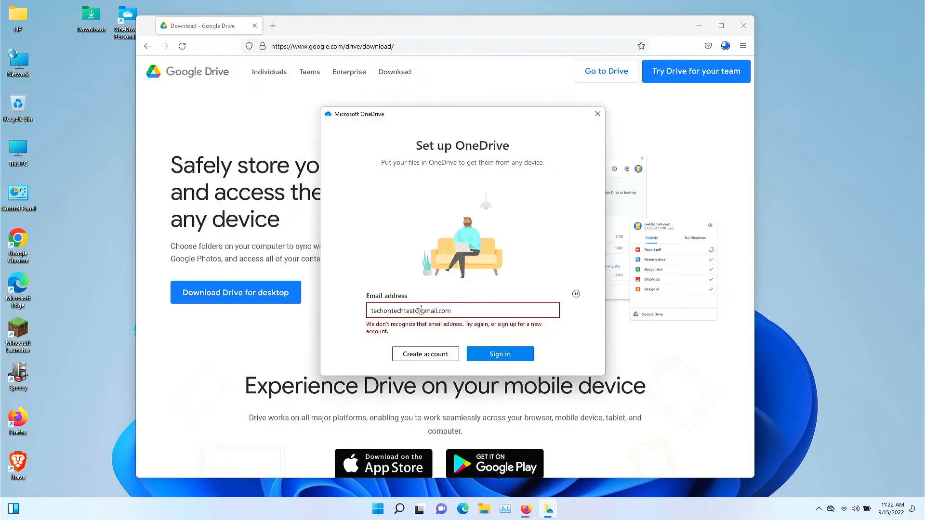
# Correct the e-mail address, resubmit, and choose Create account when it isn't recognized
pyautogui.press('BackSpace')
pyautogui.press('BackSpace')
pyautogui.press('BackSpace')
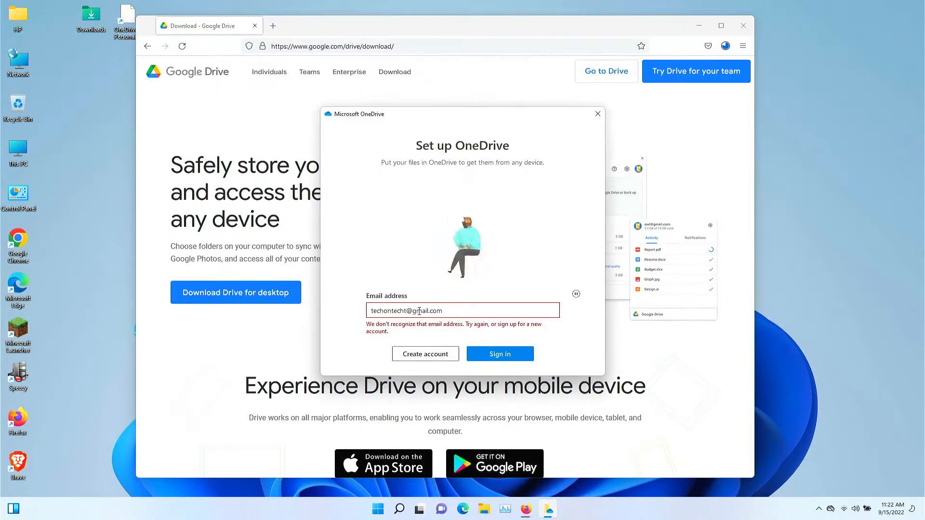
pyautogui.press('BackSpace')
pyautogui.write('biz')
pyautogui.press('Return')
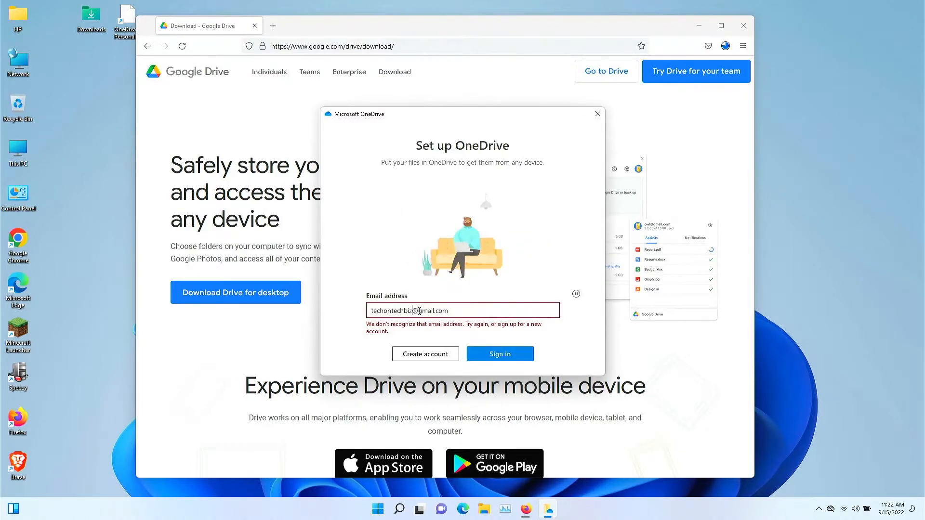
pyautogui.click(440, 355)
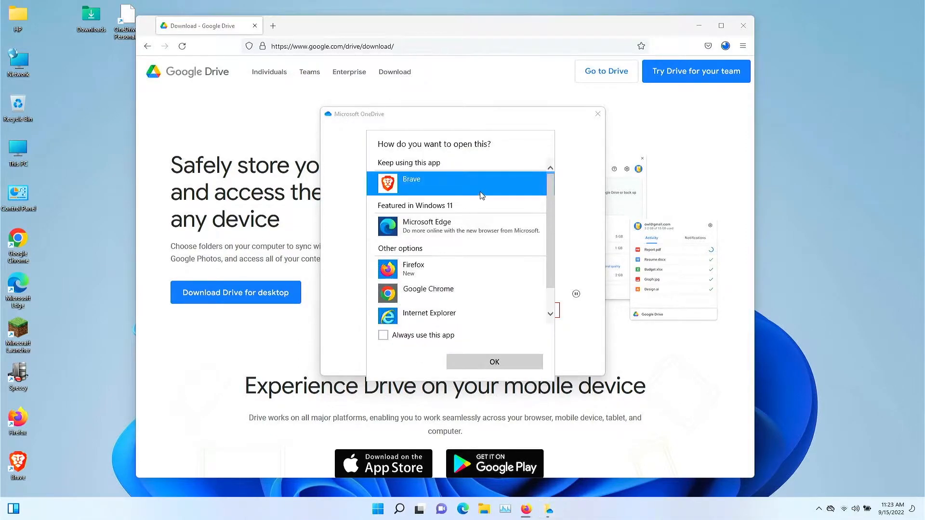
# Always open the link in Google Chrome and click Create free account on OneDrive's page
pyautogui.click(455, 292)
pyautogui.click(434, 339)
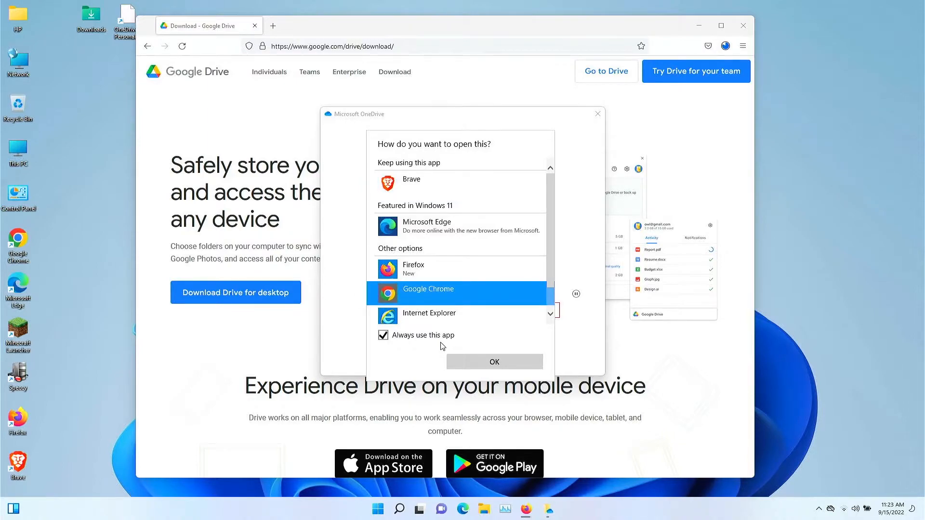
pyautogui.click(466, 361)
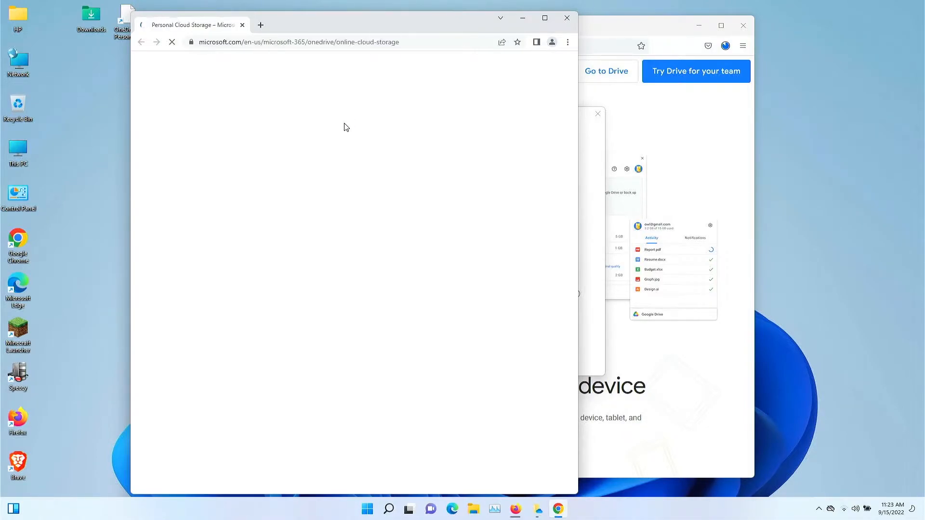
pyautogui.moveTo(371, 19); pyautogui.dragTo(621, 17)
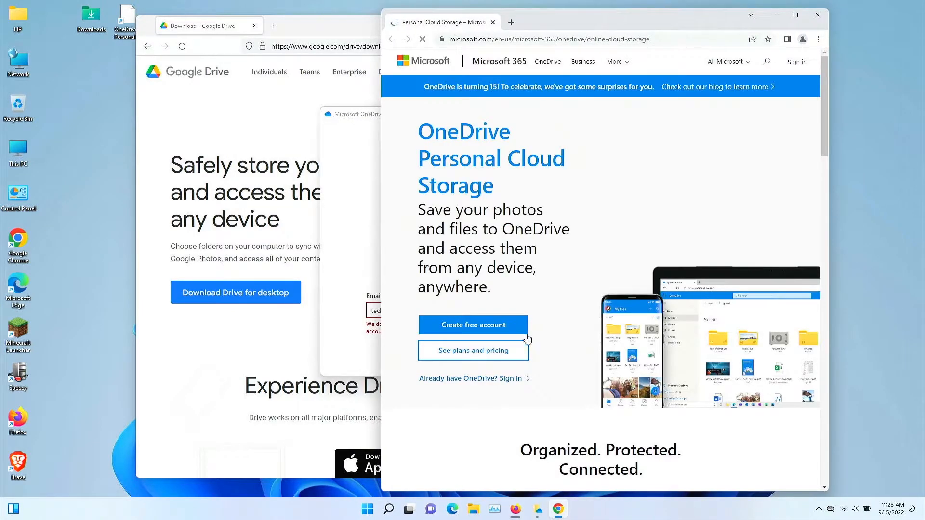
pyautogui.click(484, 320)
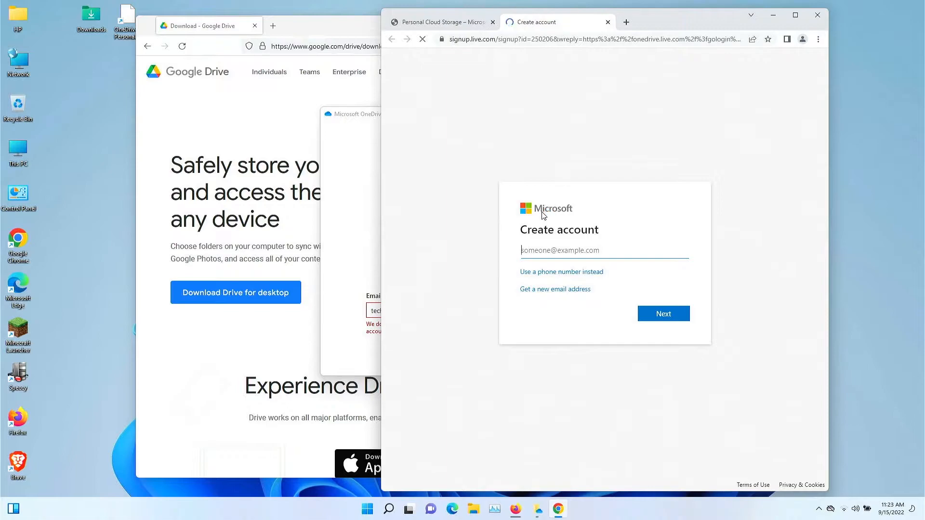
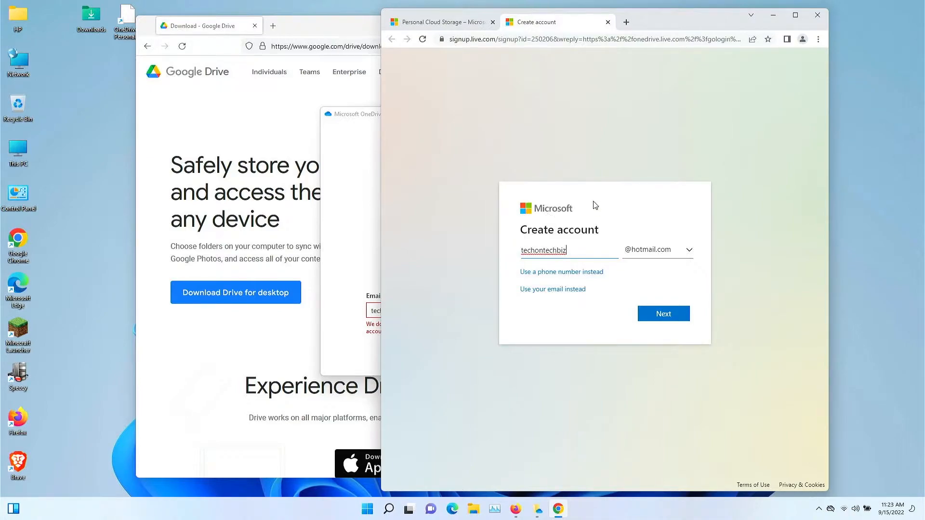
# Enter a new hotmail.com address and account password, opting out of Microsoft offers
pyautogui.click(664, 313)
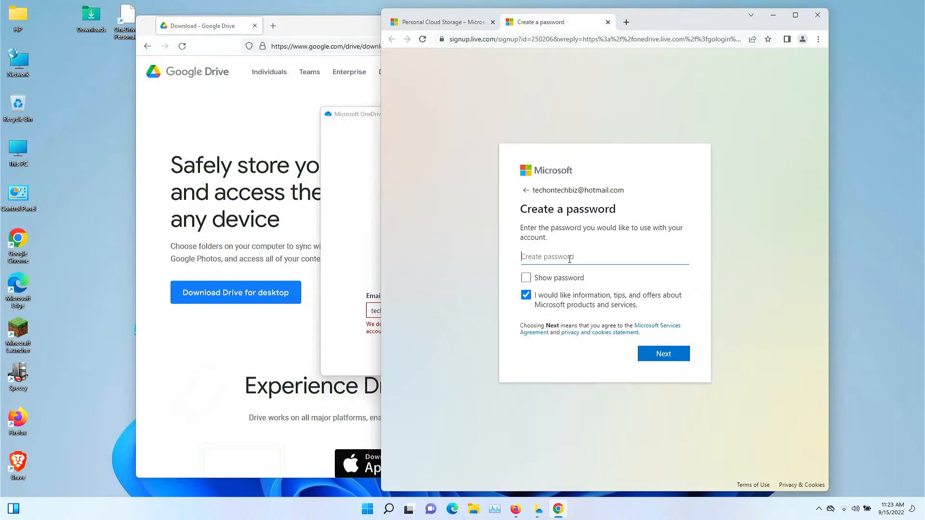
pyautogui.write('•')
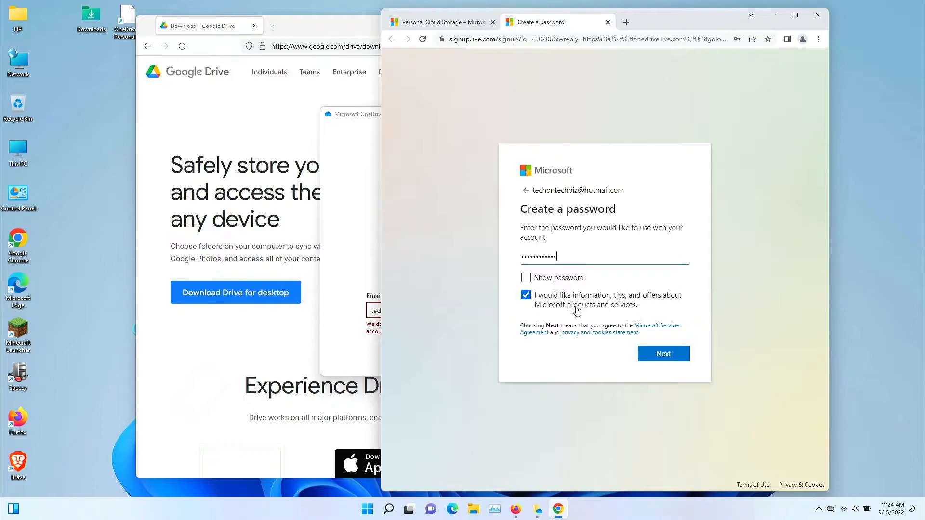
pyautogui.click(610, 305)
pyautogui.click(663, 355)
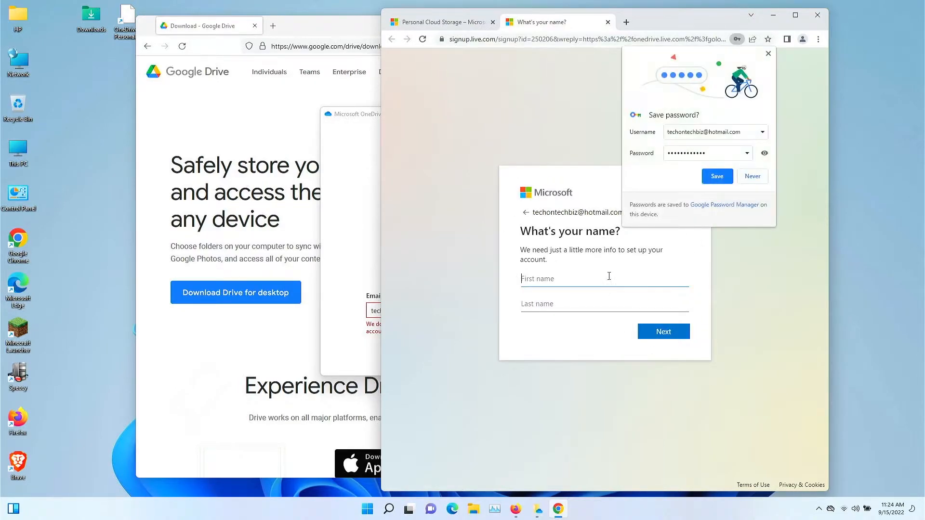
# Enter the first and last name, pick a birth month and day 1, and save the password in Chrome
pyautogui.write('Tech on')
pyautogui.press('Tab')
pyautogui.write('Tech')
pyautogui.click(683, 330)
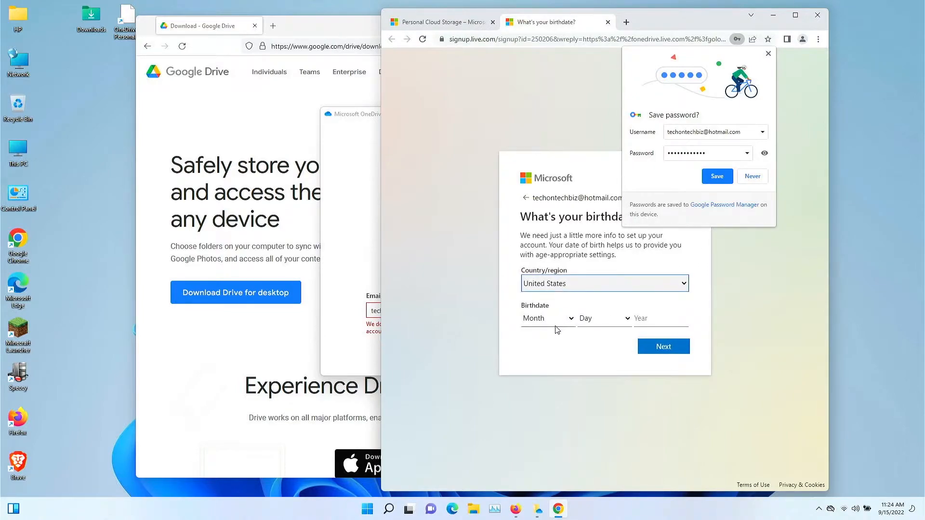
pyautogui.click(559, 321)
pyautogui.click(547, 344)
pyautogui.click(600, 320)
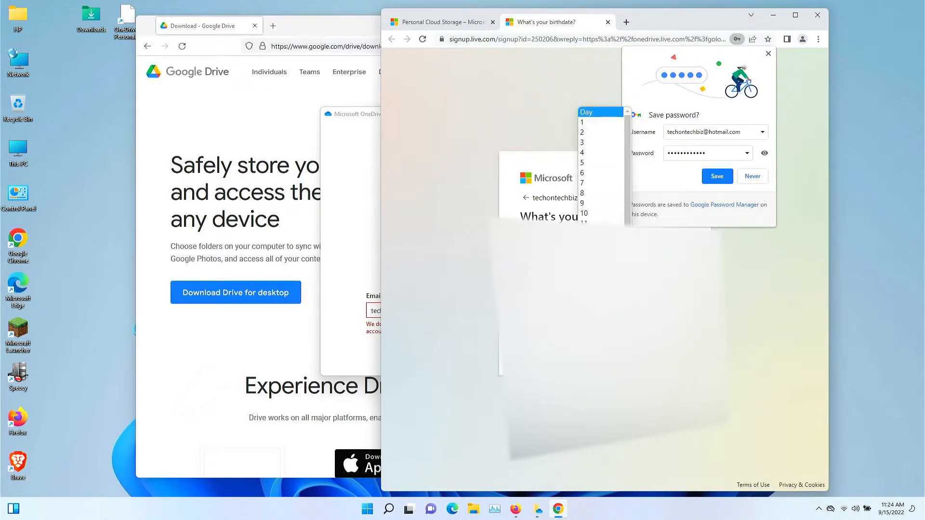
pyautogui.click(594, 123)
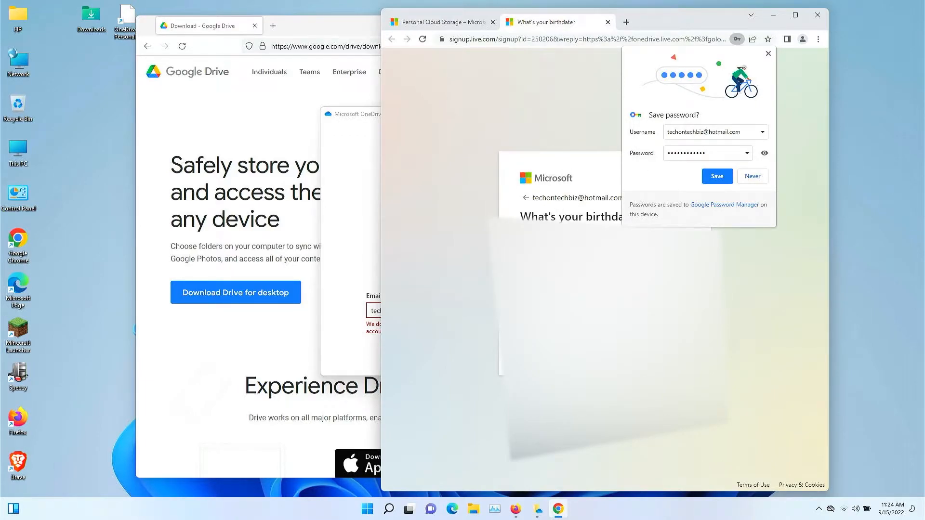
pyautogui.click(713, 183)
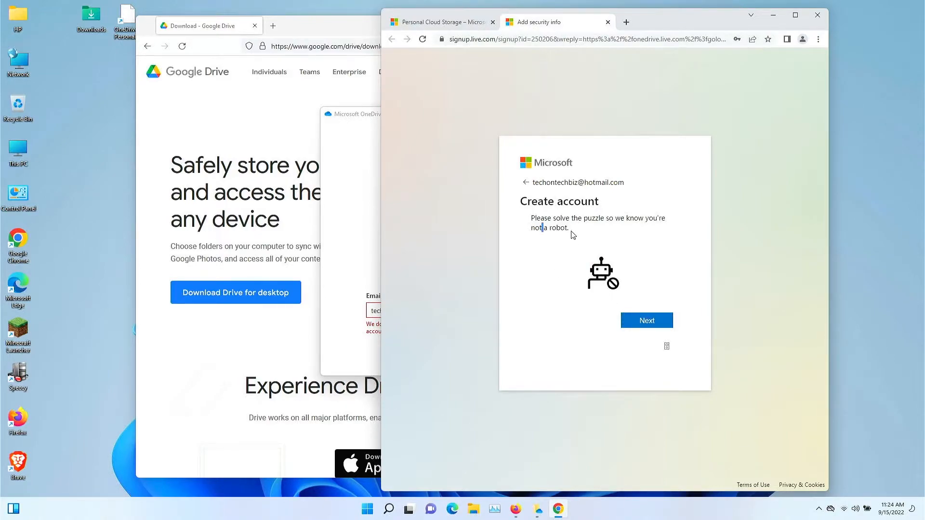
# Solve the two-identical-objects tile puzzle, retrying after a wrong pick
pyautogui.click(663, 322)
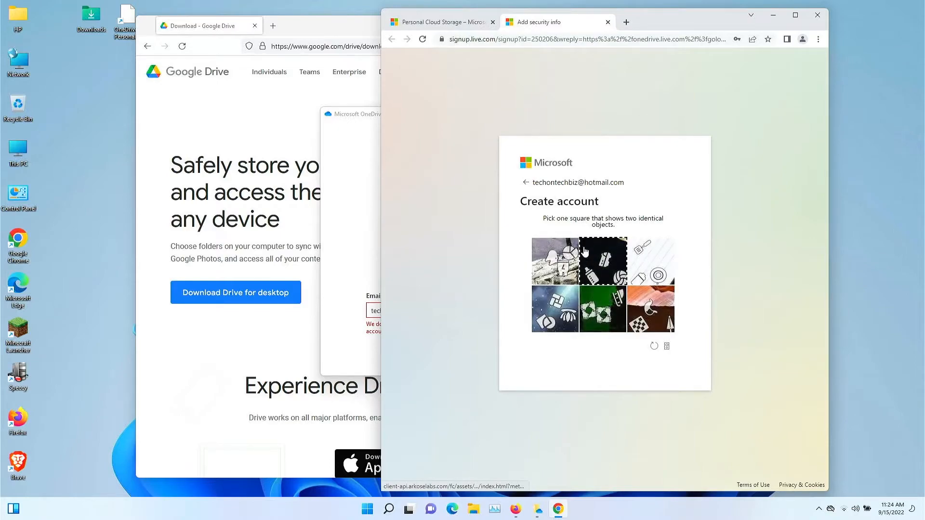
pyautogui.click(562, 316)
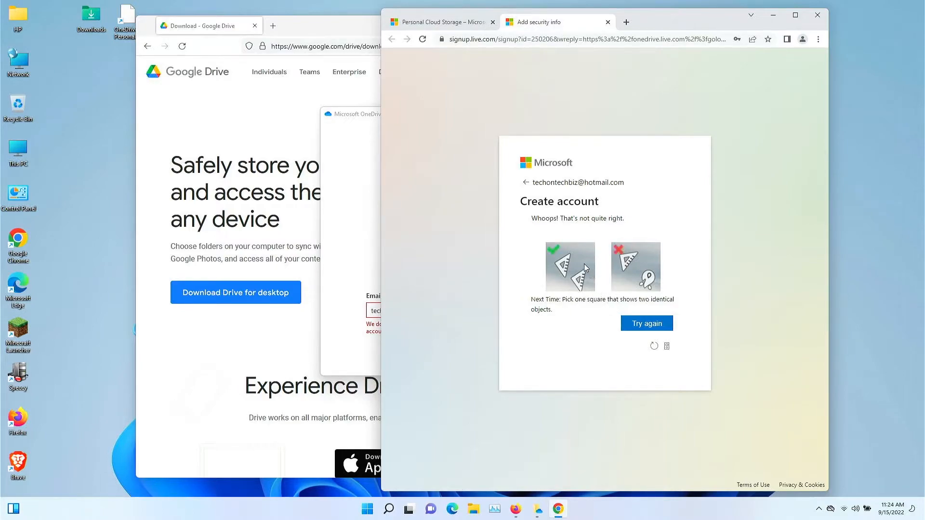
pyautogui.click(633, 321)
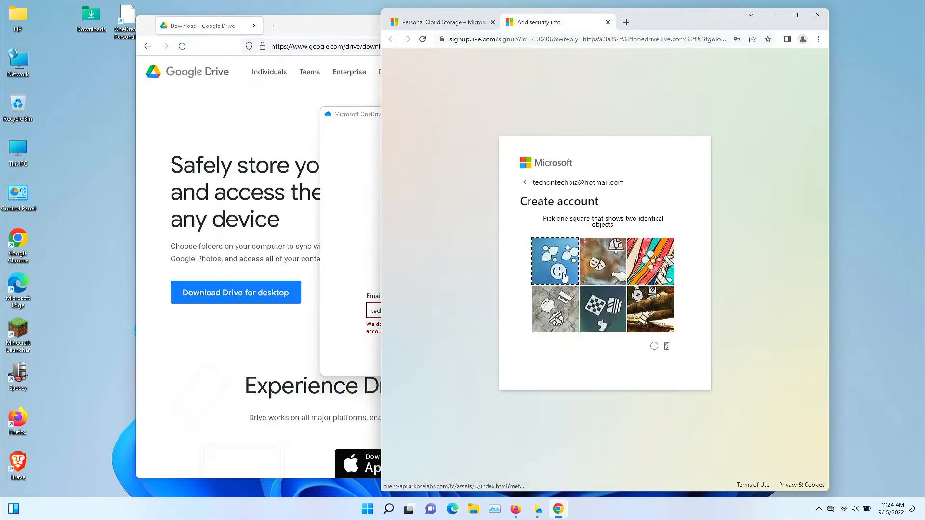
pyautogui.click(560, 244)
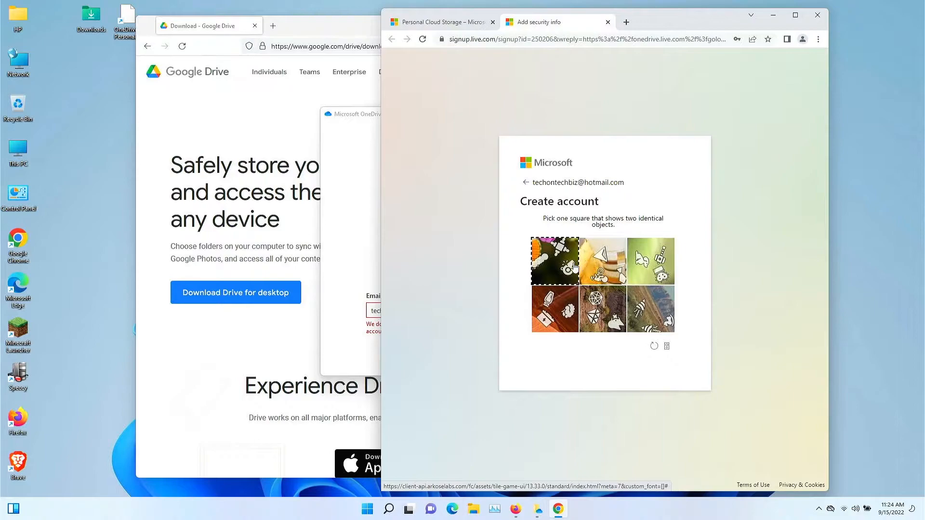
pyautogui.click(663, 307)
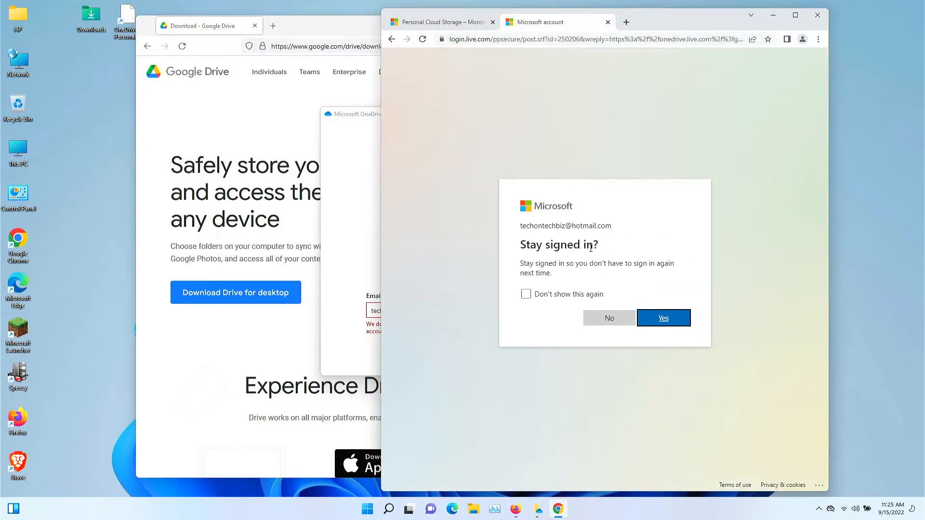
# Stay signed in without asking again, finish the welcome tour and close the 100 GB storage offer
pyautogui.click(578, 299)
pyautogui.click(659, 330)
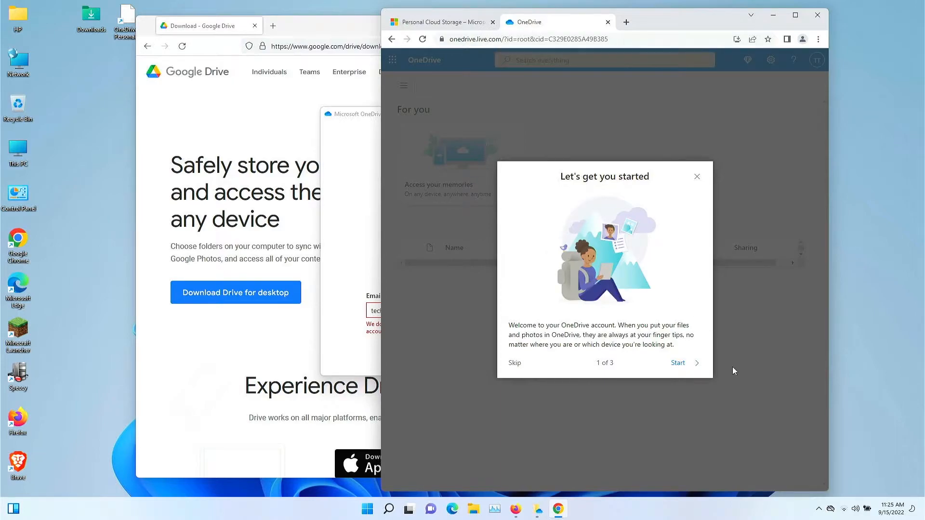
pyautogui.click(677, 364)
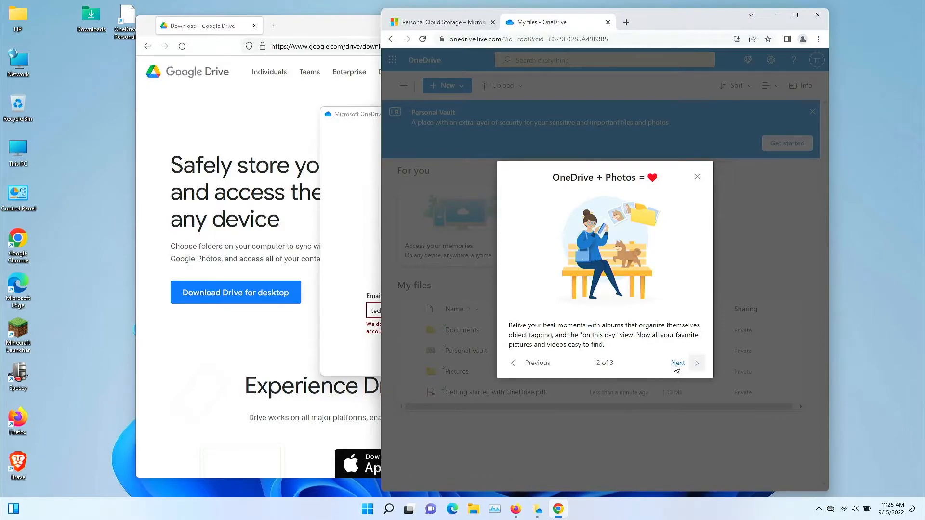
pyautogui.click(677, 364)
pyautogui.click(678, 363)
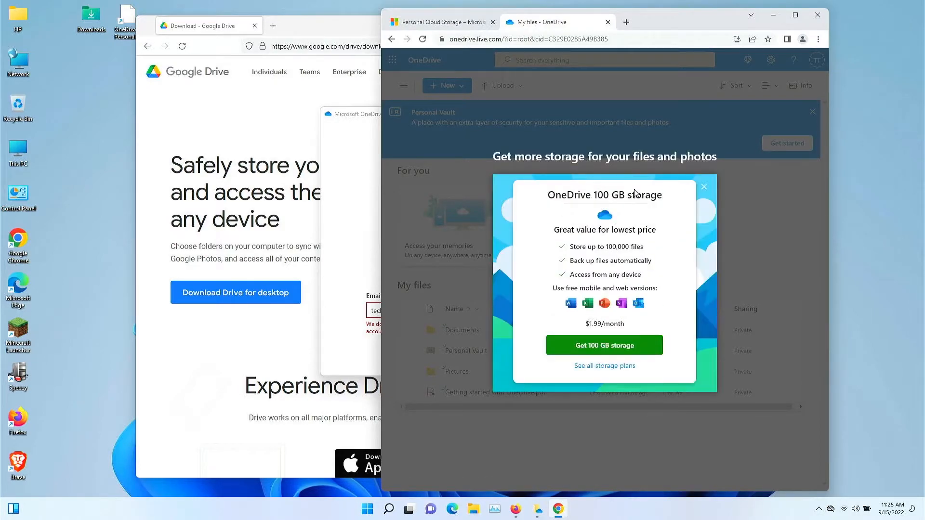
pyautogui.click(705, 188)
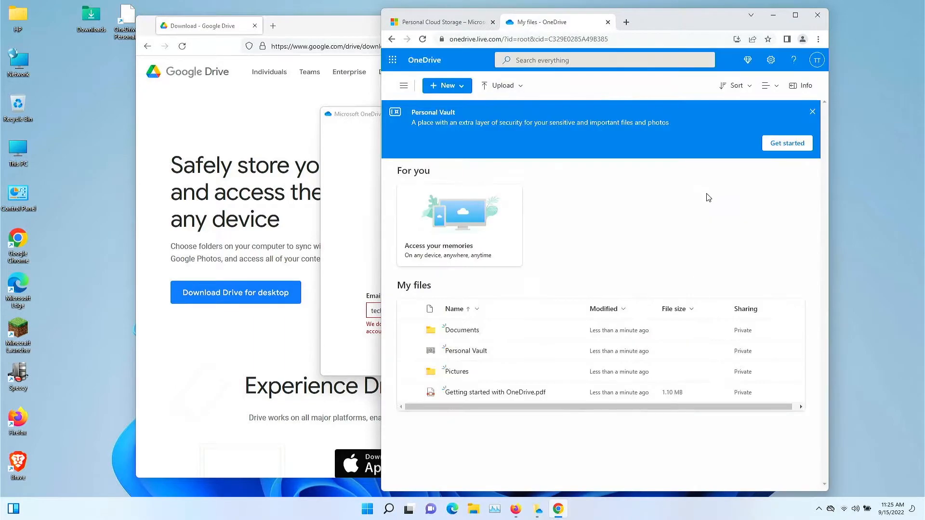
pyautogui.click(590, 41)
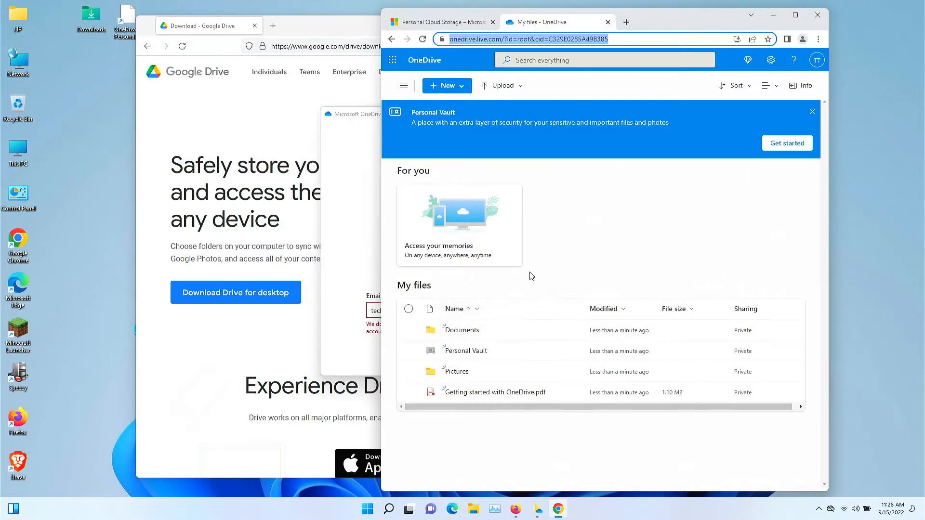
# Replace the gmail.com ending of the account e-mail with hotmail.com and submit it
pyautogui.click(364, 185)
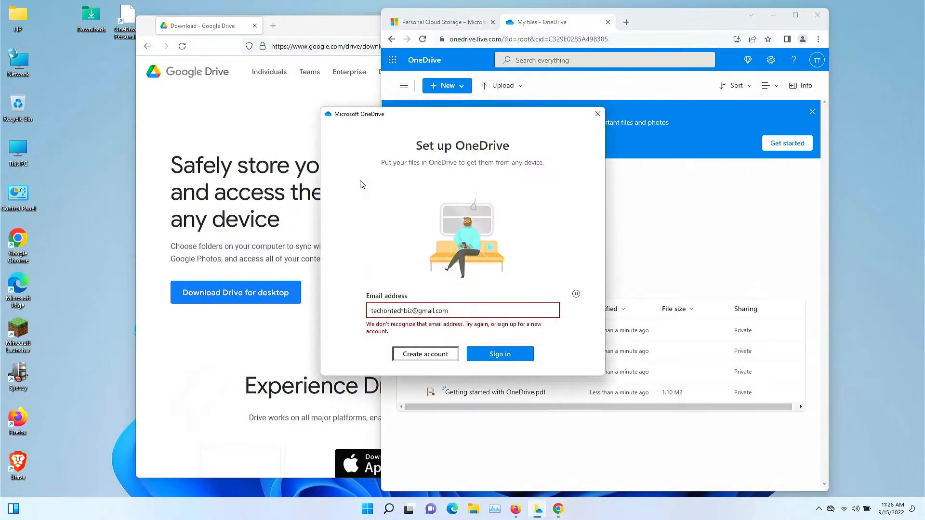
pyautogui.click(523, 356)
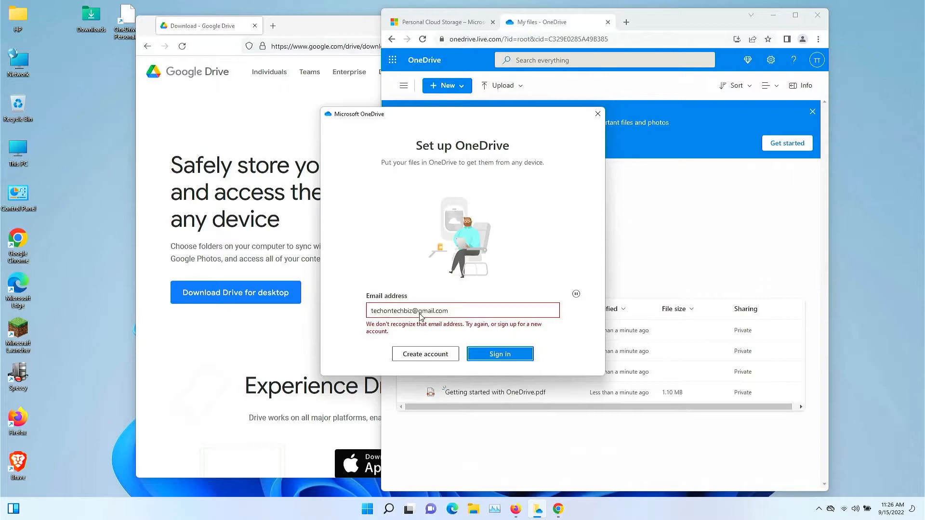
pyautogui.moveTo(419, 312); pyautogui.dragTo(470, 313)
pyautogui.write('hotma')
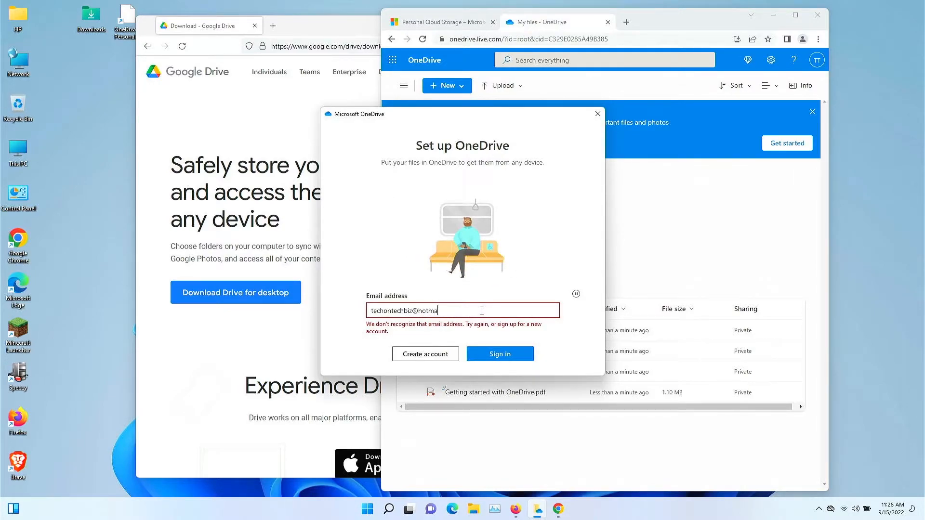
pyautogui.write('il.co')
pyautogui.write('o')
pyautogui.press('BackSpace')
pyautogui.write('m')
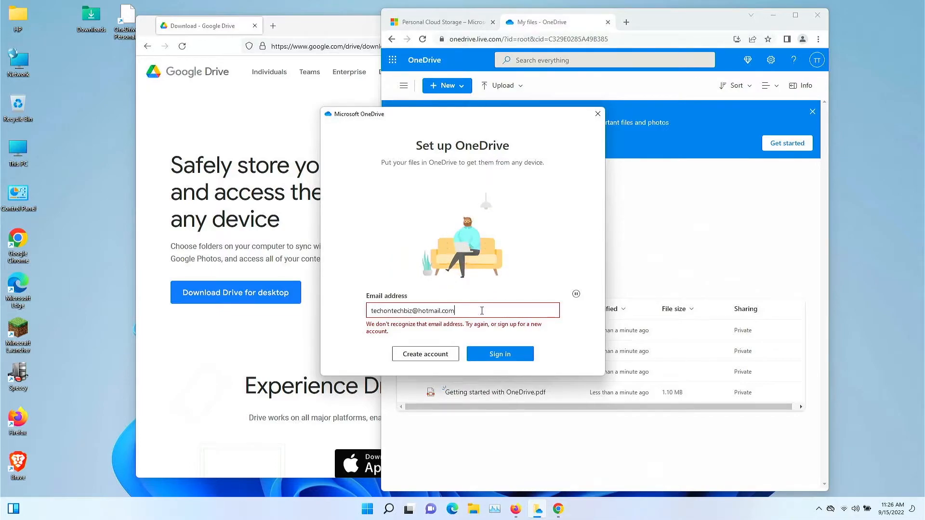
pyautogui.press('Return')
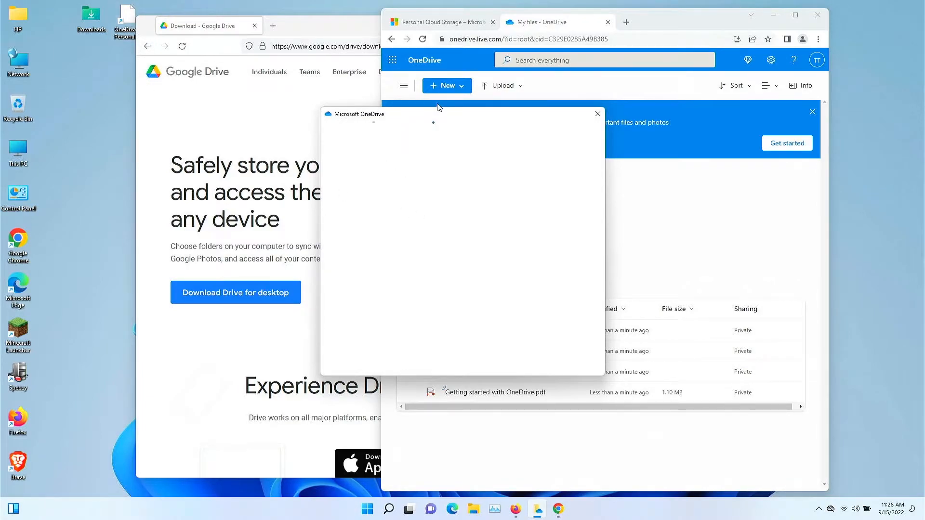
# Sign in with the account password and accept the privacy notice without sending optional data
pyautogui.click(499, 197)
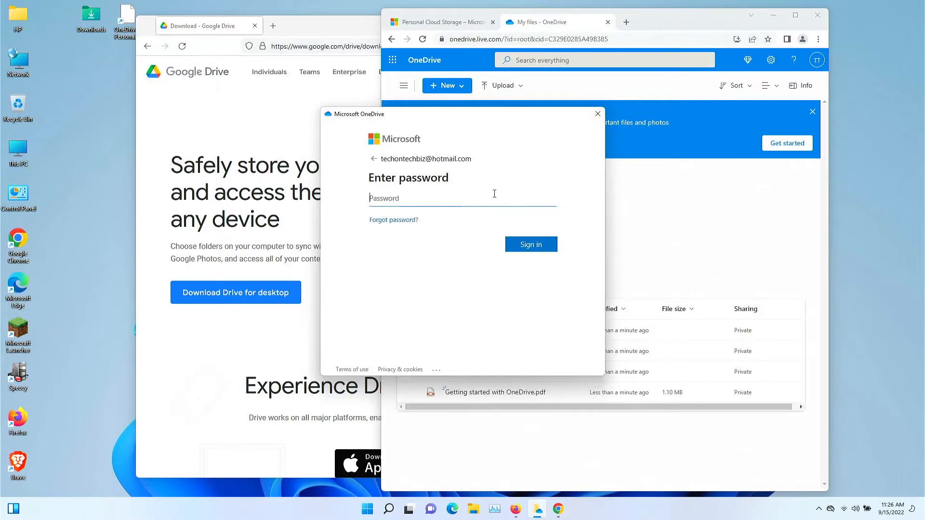
pyautogui.write('•••••••••')
pyautogui.click(549, 246)
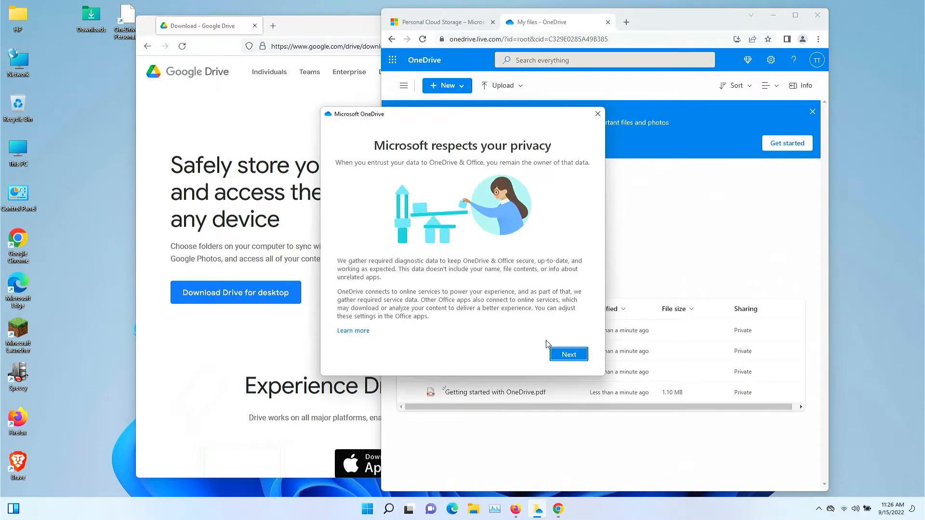
pyautogui.click(567, 355)
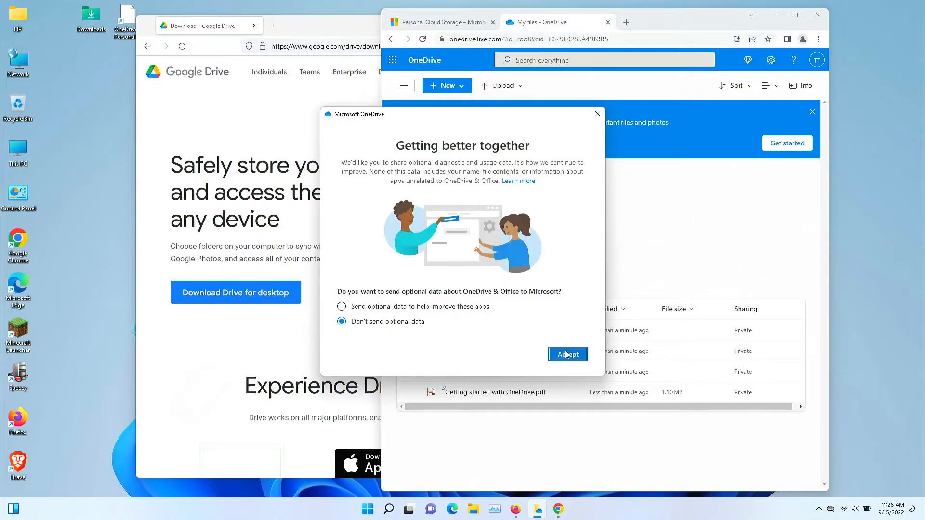
pyautogui.click(566, 355)
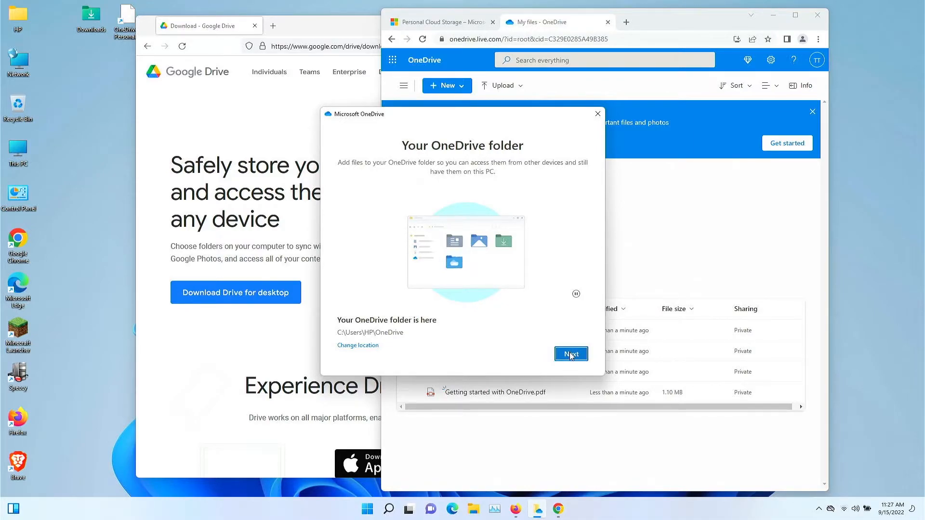
# Keep the existing C:\Users\HP\OneDrive folder and open the HP user folder from the desktop
pyautogui.click(571, 355)
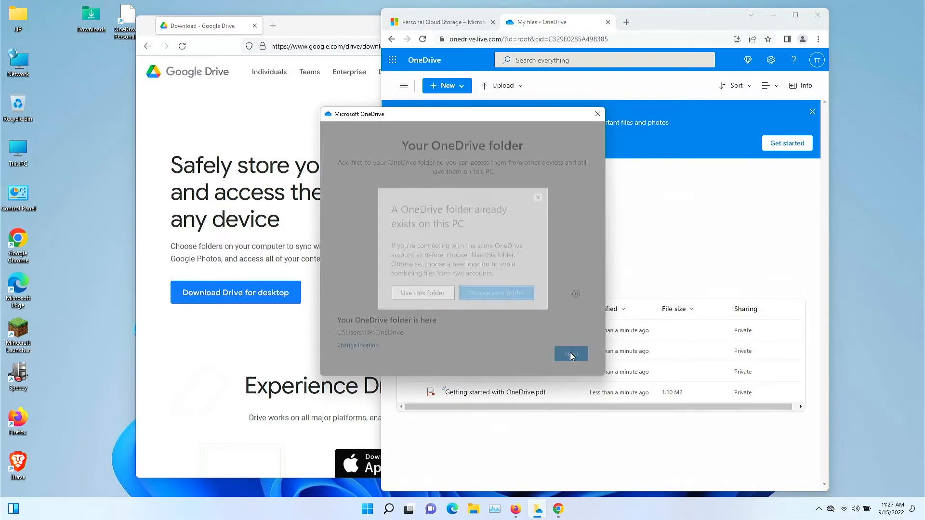
pyautogui.click(415, 300)
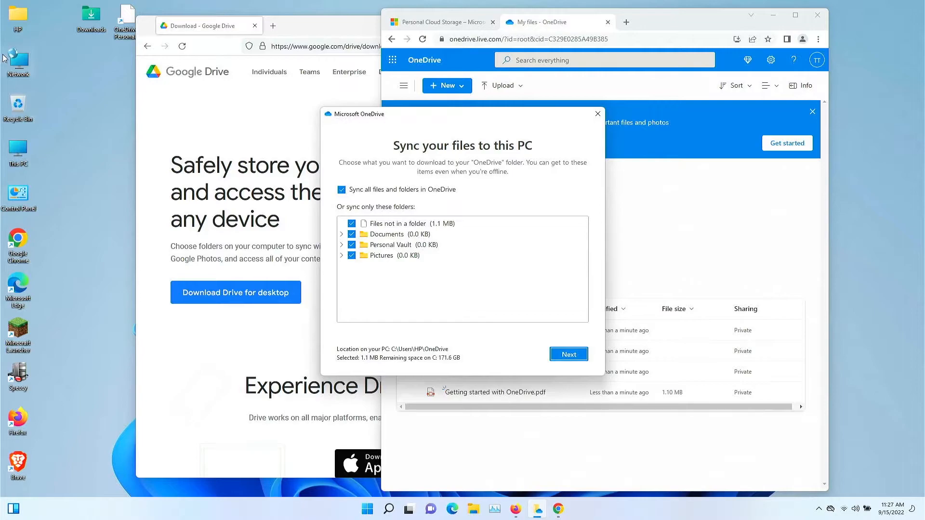
pyautogui.doubleClick(17, 17)
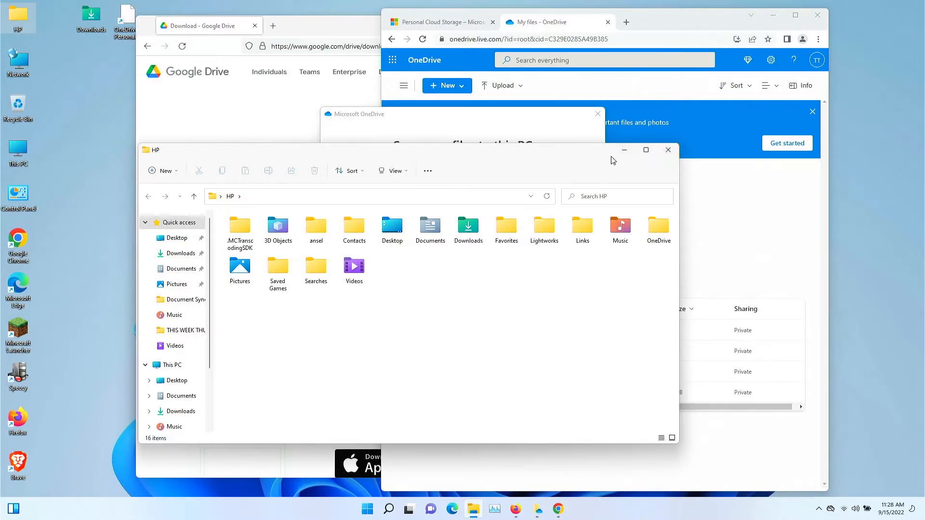
# Uncheck Files not in a folder, Documents and Pictures so only Personal Vault syncs
pyautogui.click(560, 136)
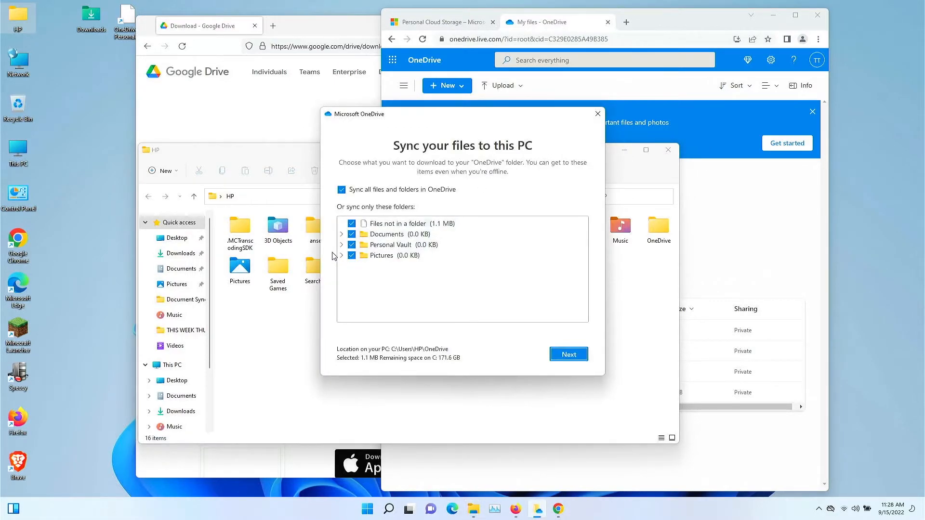
pyautogui.click(351, 223)
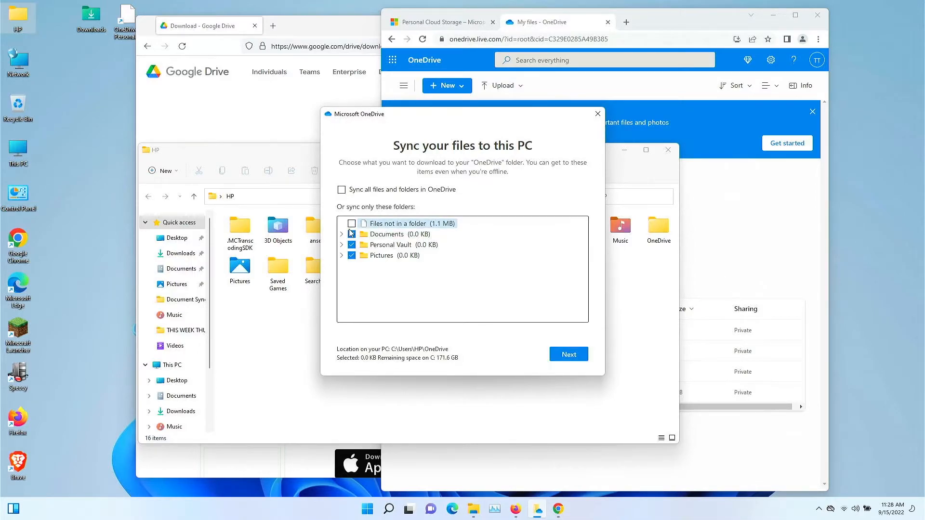
pyautogui.click(352, 234)
pyautogui.click(353, 256)
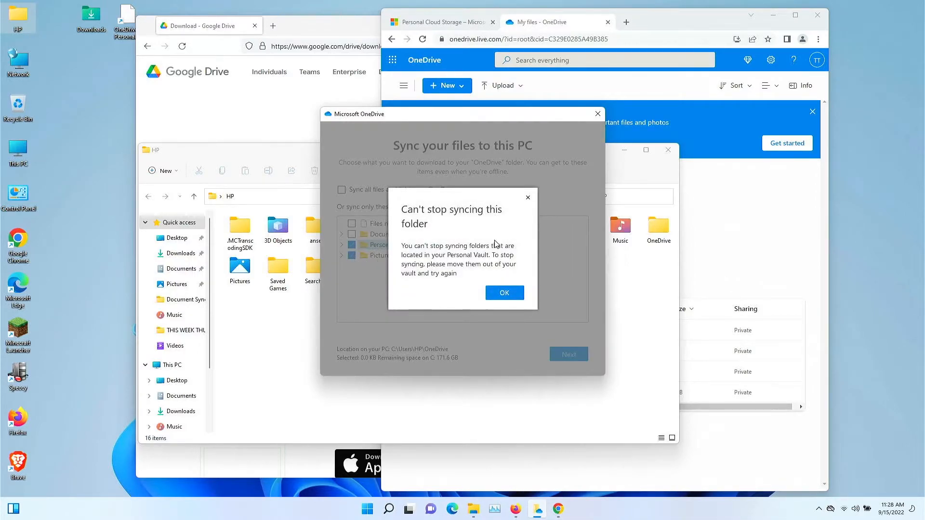
pyautogui.click(487, 293)
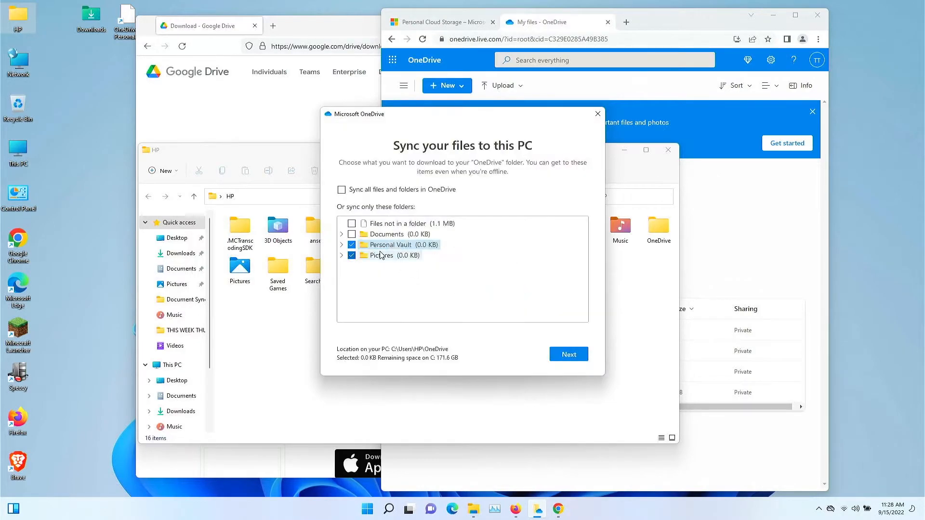
pyautogui.click(352, 256)
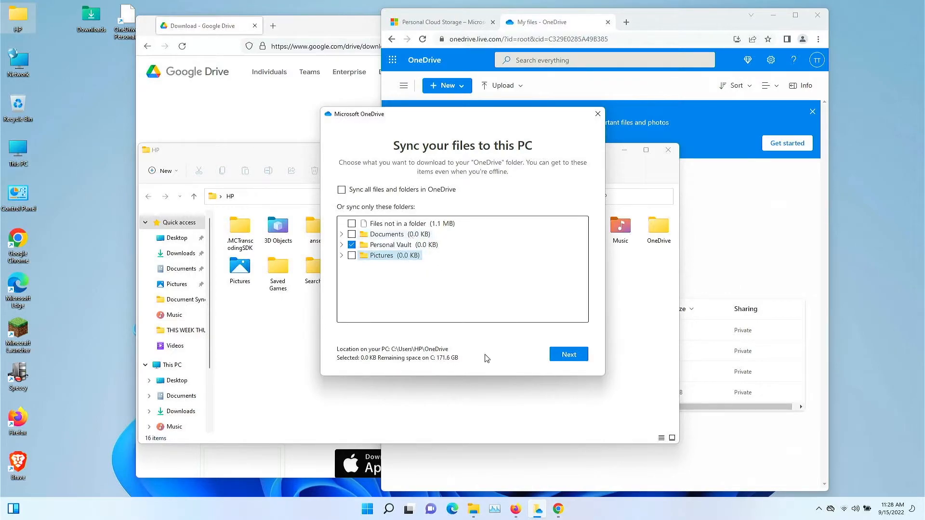
pyautogui.click(561, 361)
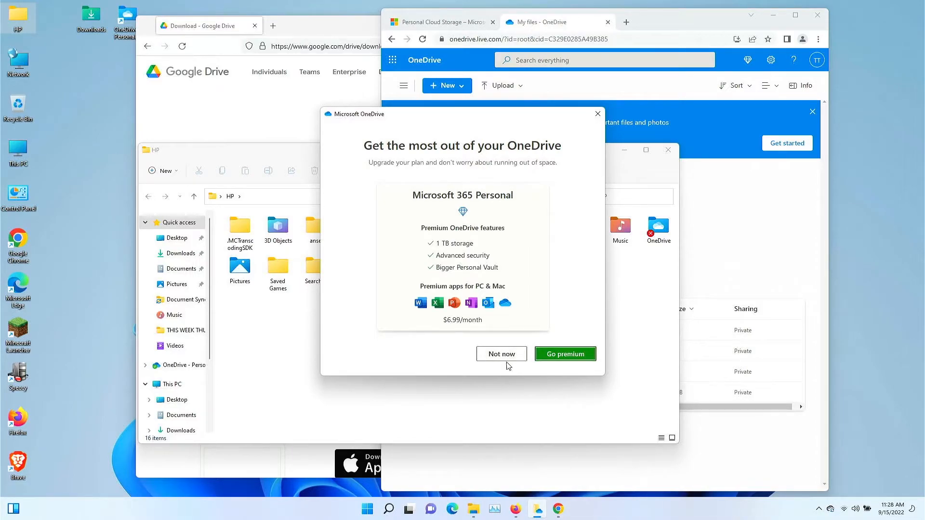
# Decline the premium offer and mobile app, finish setup, and open the OneDrive folder
pyautogui.click(504, 355)
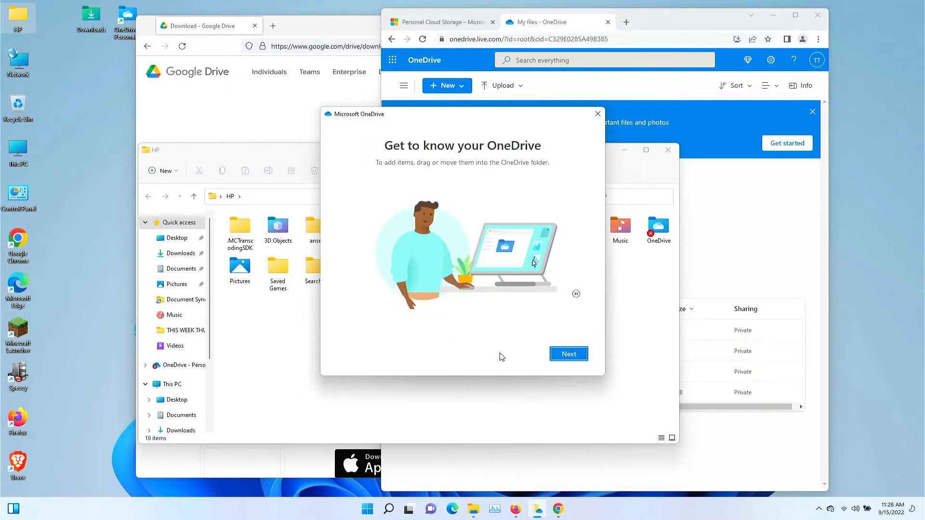
pyautogui.click(575, 355)
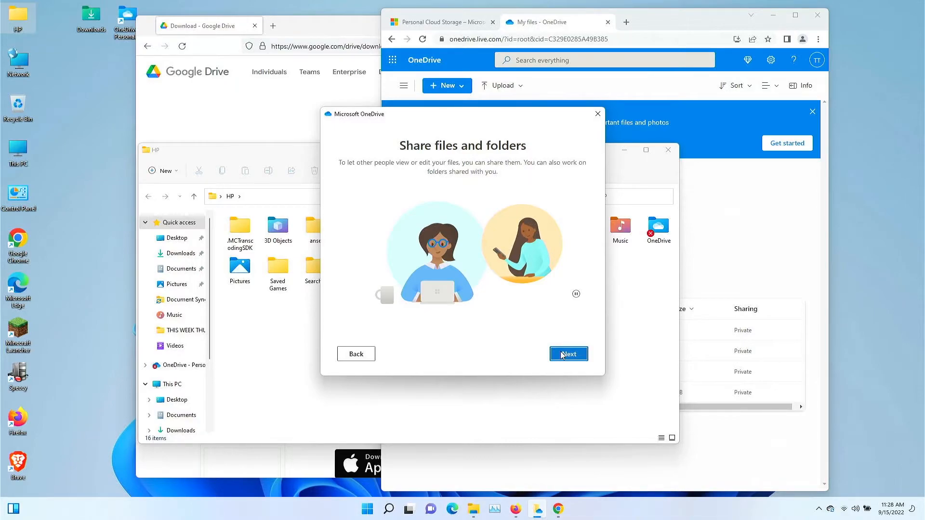
pyautogui.click(562, 354)
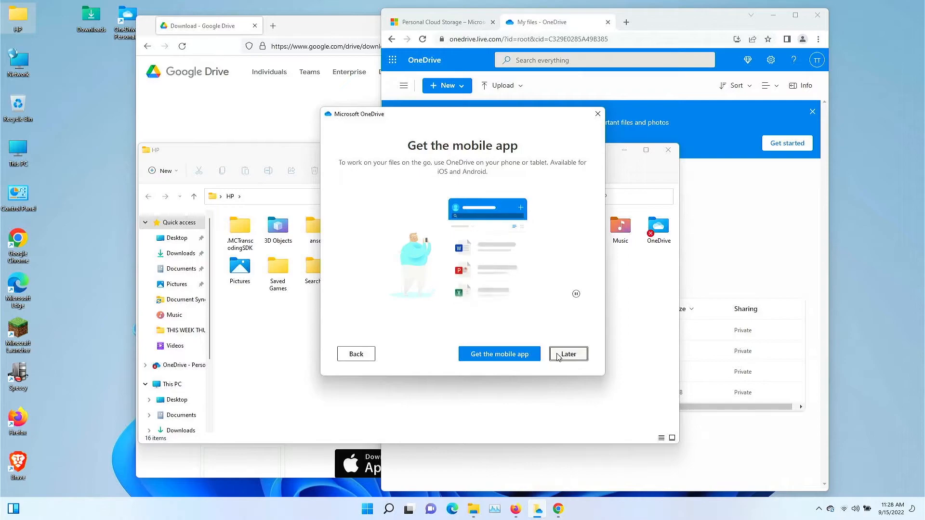
pyautogui.click(561, 356)
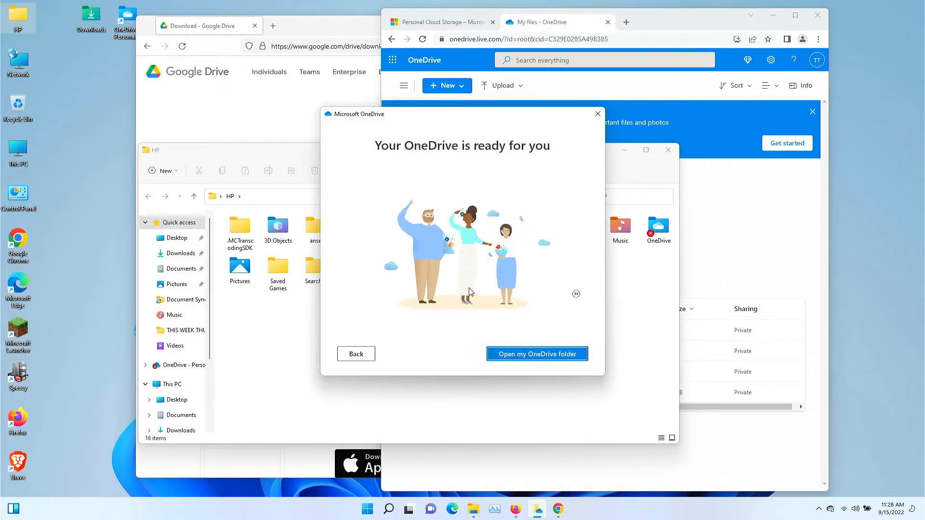
pyautogui.click(538, 353)
pyautogui.moveTo(832, 516)
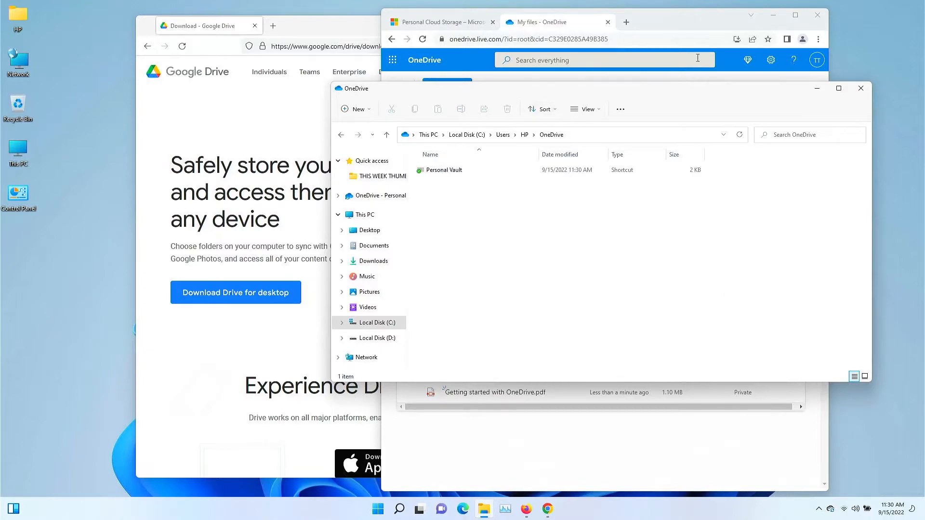
# Move the OneDrive Explorer window left, close Chrome, and shift the Firefox Google Drive window right
pyautogui.moveTo(565, 91); pyautogui.dragTo(235, 78)
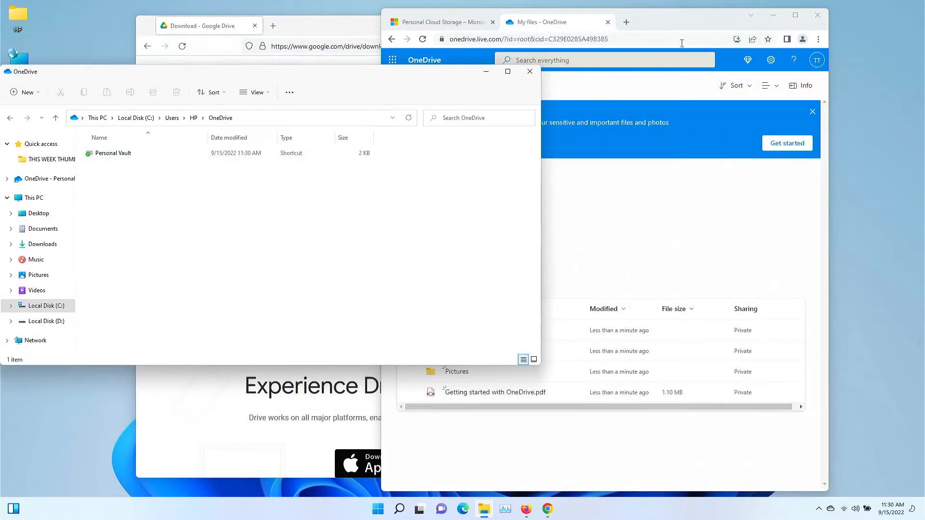
pyautogui.click(818, 16)
pyautogui.moveTo(458, 35); pyautogui.dragTo(525, 32)
# Check the earlier installer download and start the Google Drive for desktop download again
pyautogui.click(788, 43)
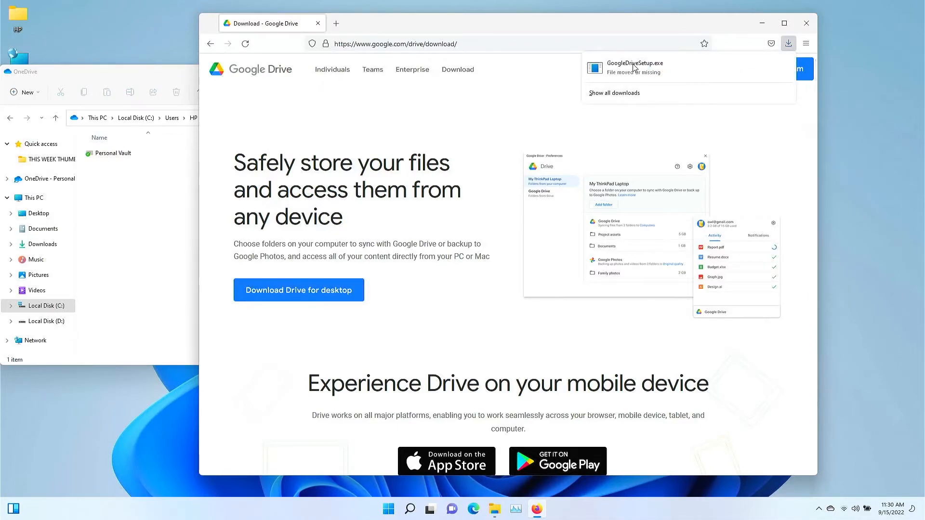
pyautogui.click(303, 290)
pyautogui.moveTo(176, 74); pyautogui.dragTo(241, 83)
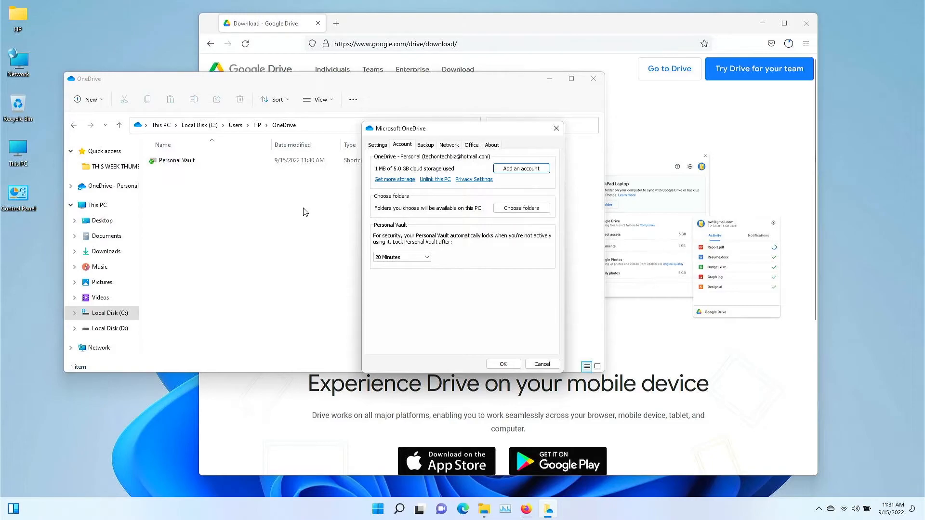
# Review OneDrive's Settings and Account tabs, keep the Personal Vault lock at 20 Minutes, and open Personal Vault
pyautogui.click(378, 146)
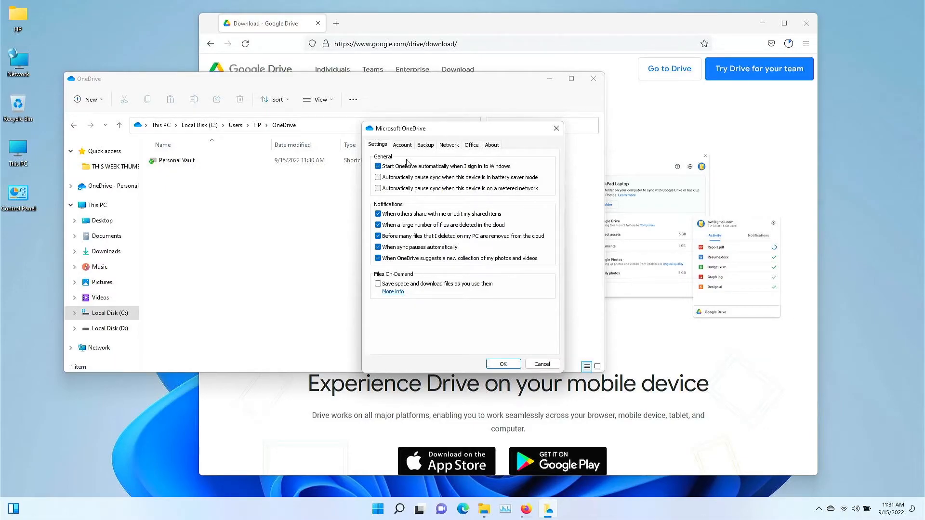
pyautogui.click(403, 145)
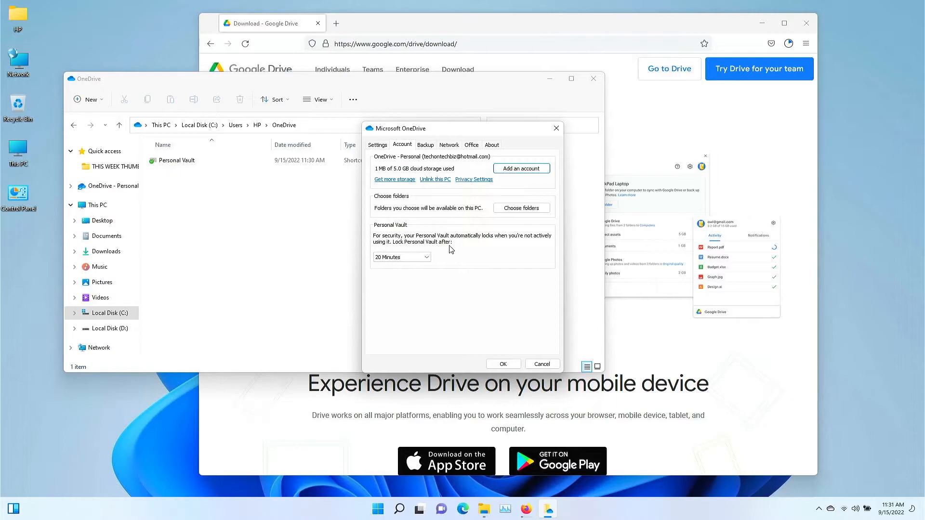
pyautogui.click(426, 257)
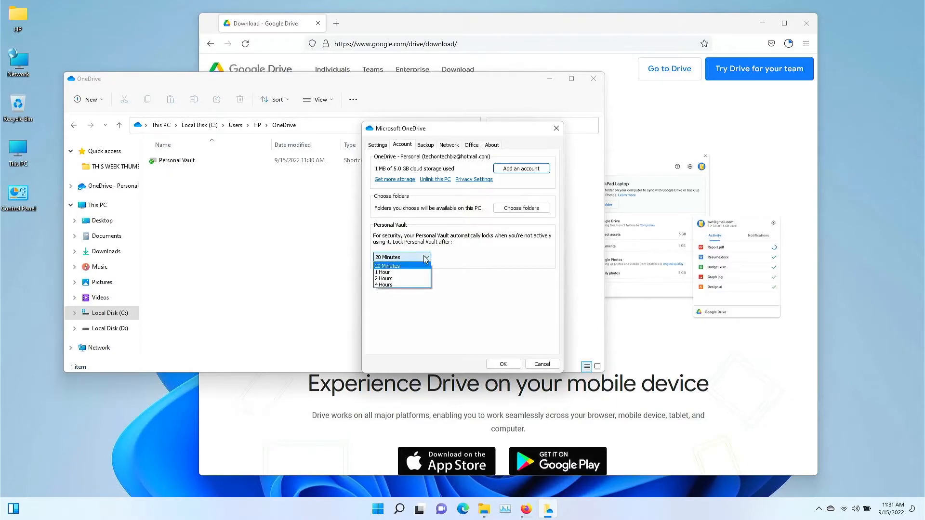
pyautogui.click(427, 257)
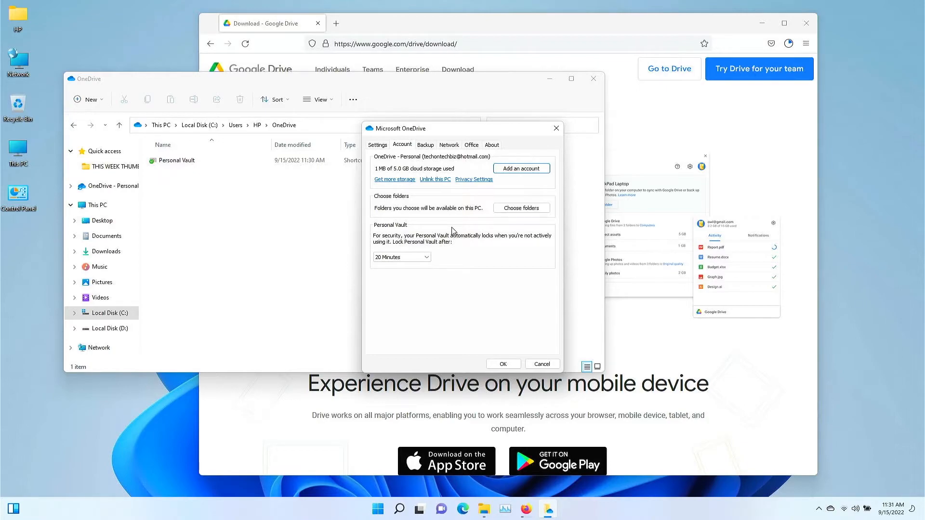
pyautogui.click(201, 167)
pyautogui.doubleClick(201, 167)
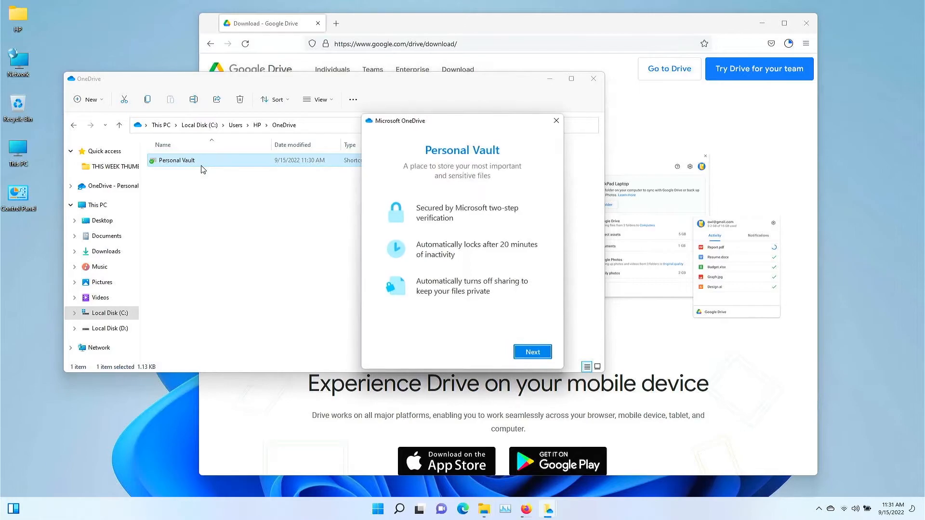
# Close the Personal Vault intro, view the Choose folders sync list without changes, then show Backup
pyautogui.click(556, 120)
pyautogui.moveTo(522, 87); pyautogui.dragTo(433, 125)
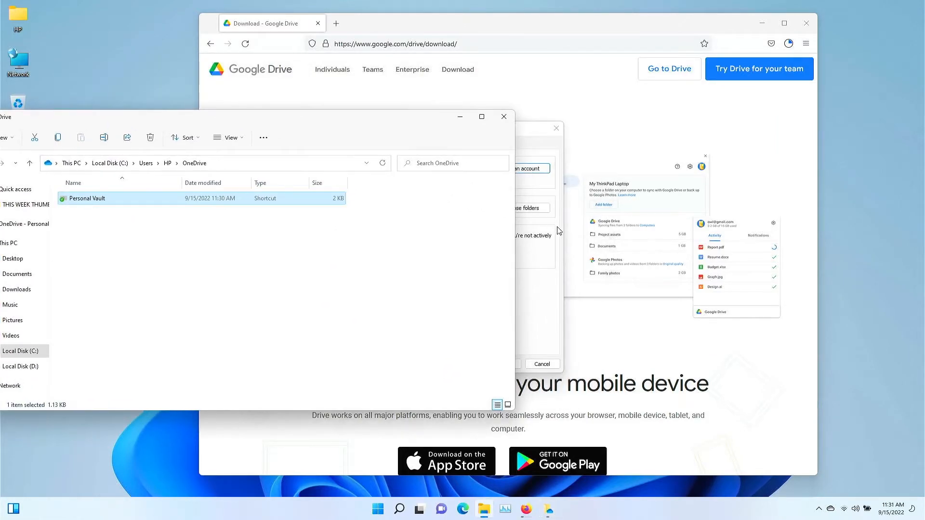
pyautogui.click(547, 210)
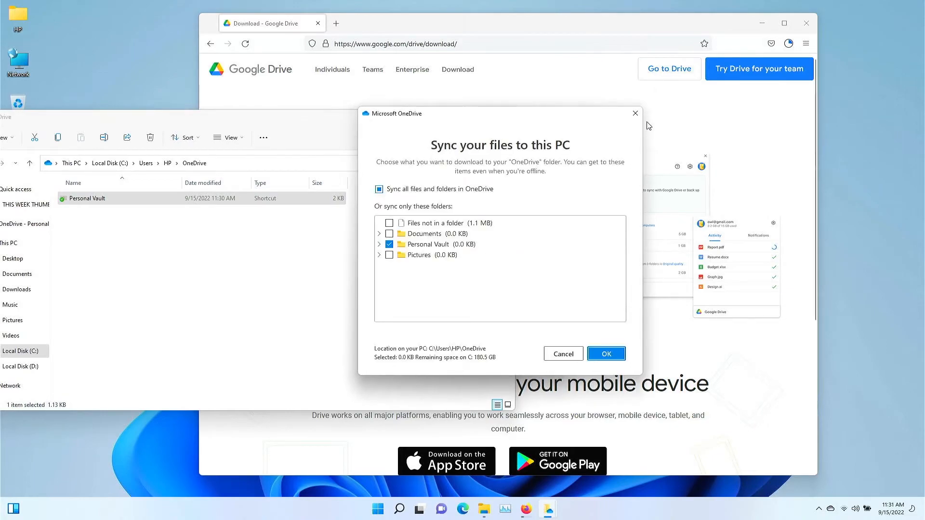
pyautogui.click(635, 113)
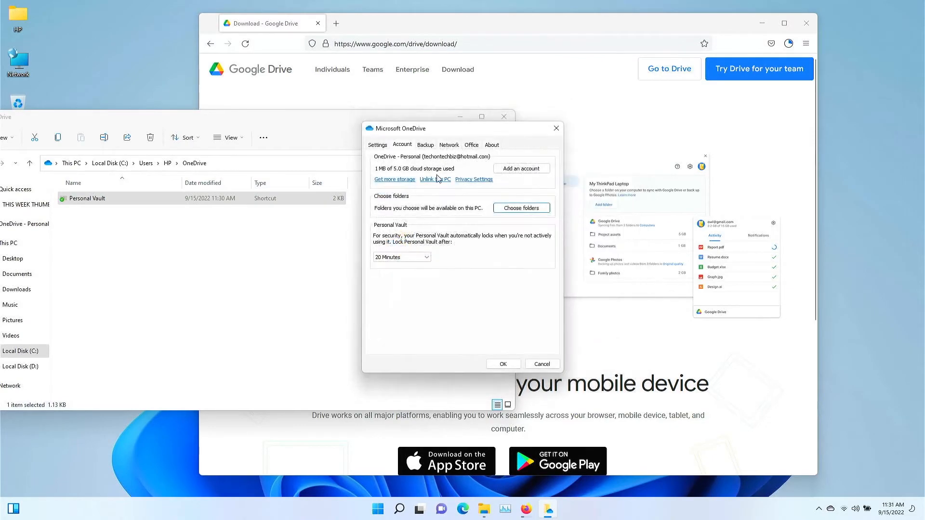
pyautogui.click(509, 207)
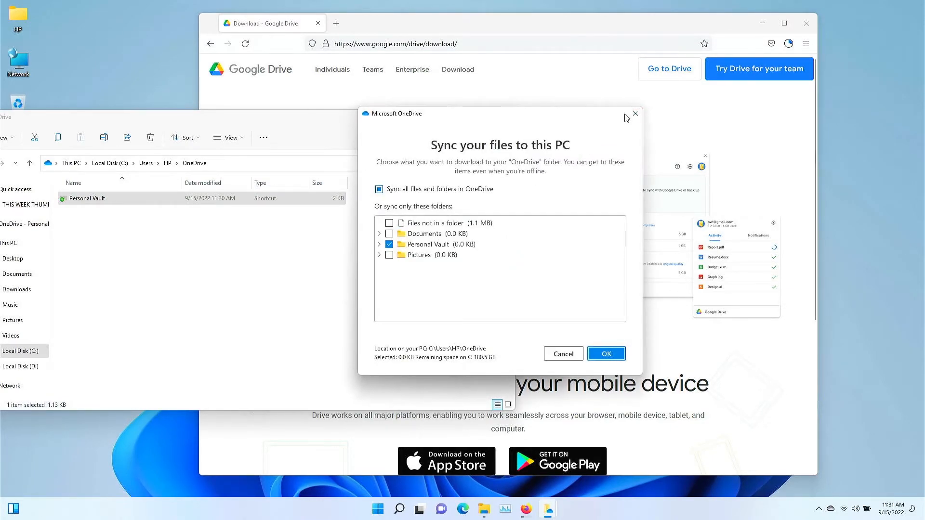
pyautogui.click(635, 114)
pyautogui.click(426, 145)
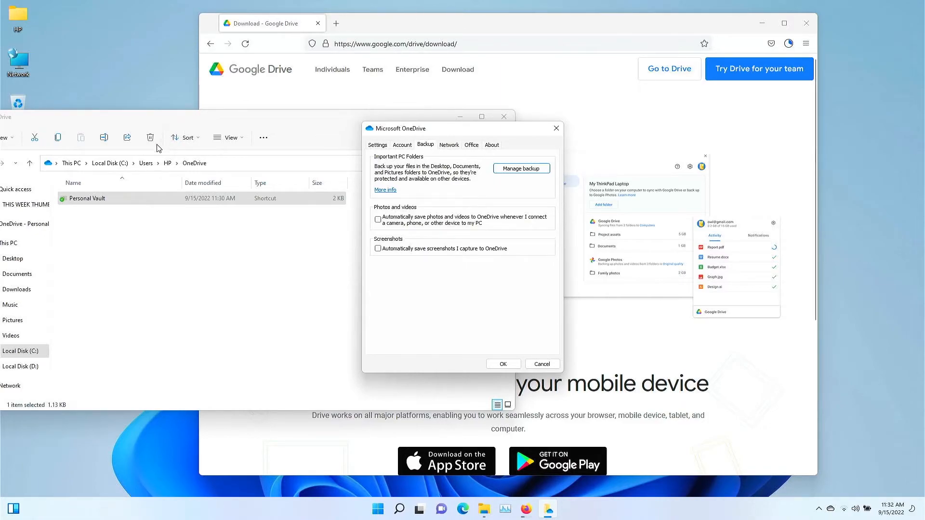
# Create a new text document named groceries in the OneDrive folder
pyautogui.click(172, 253)
pyautogui.rightClick(172, 253)
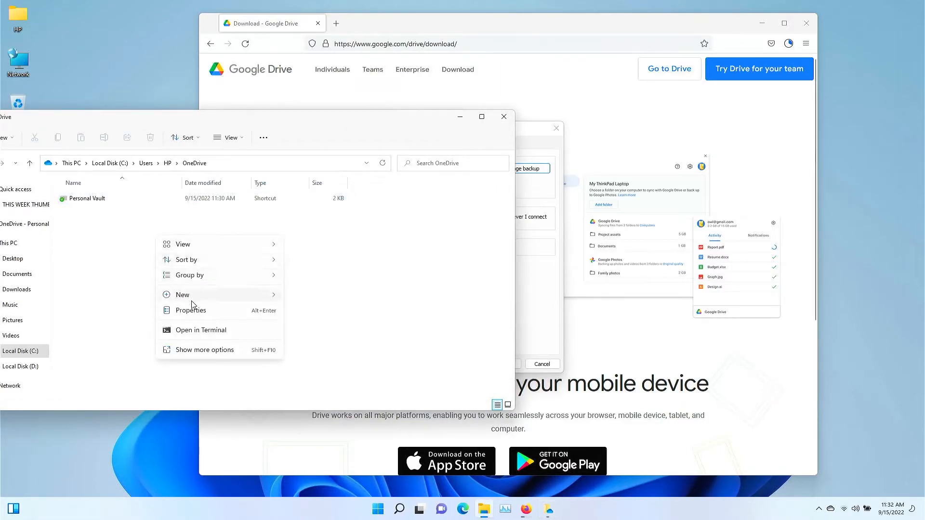
pyautogui.moveTo(192, 297)
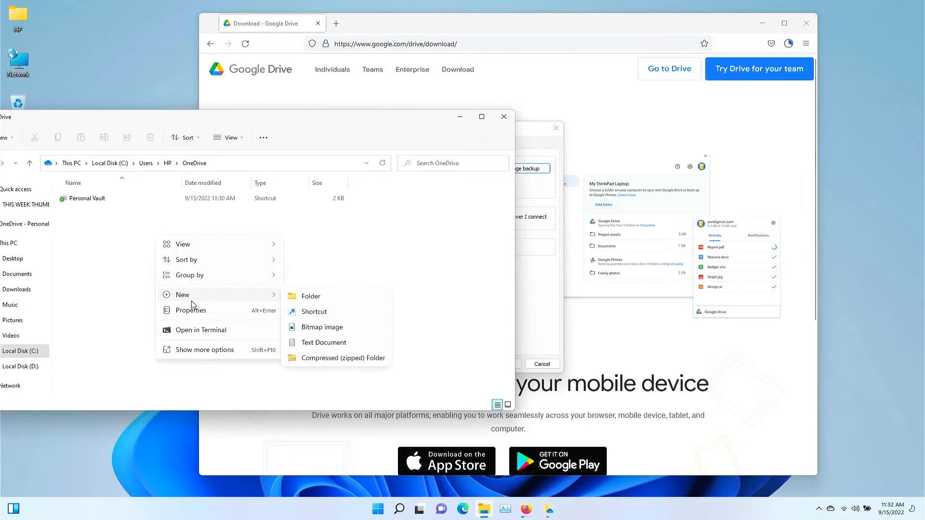
pyautogui.click(319, 342)
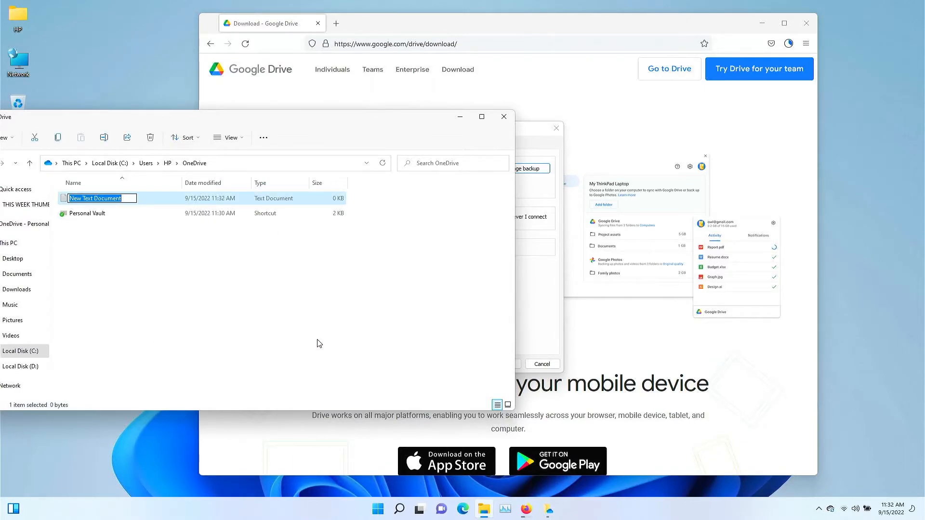
pyautogui.write('groceries')
pyautogui.press('Return')
# Write 'eggs' in the groceries note, save it, and close Notepad
pyautogui.press('Return')
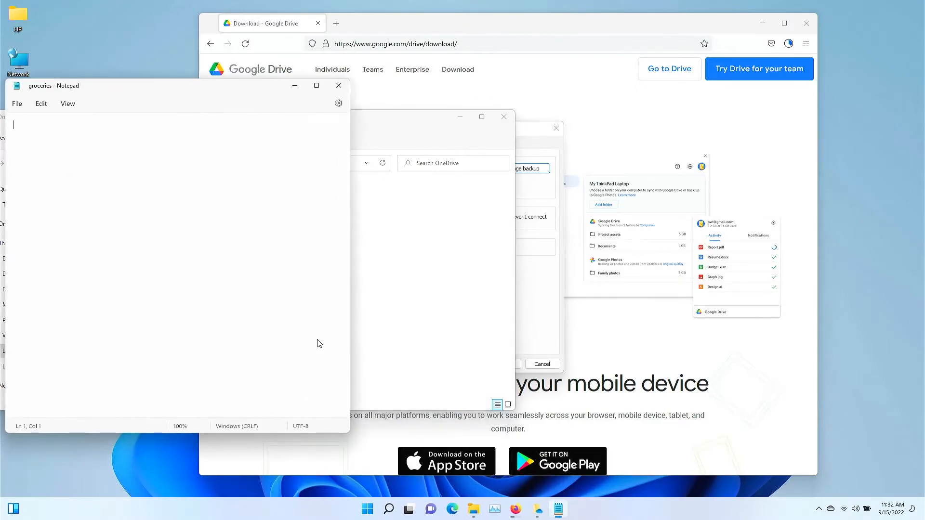
pyautogui.write('eggs')
pyautogui.press('Return')
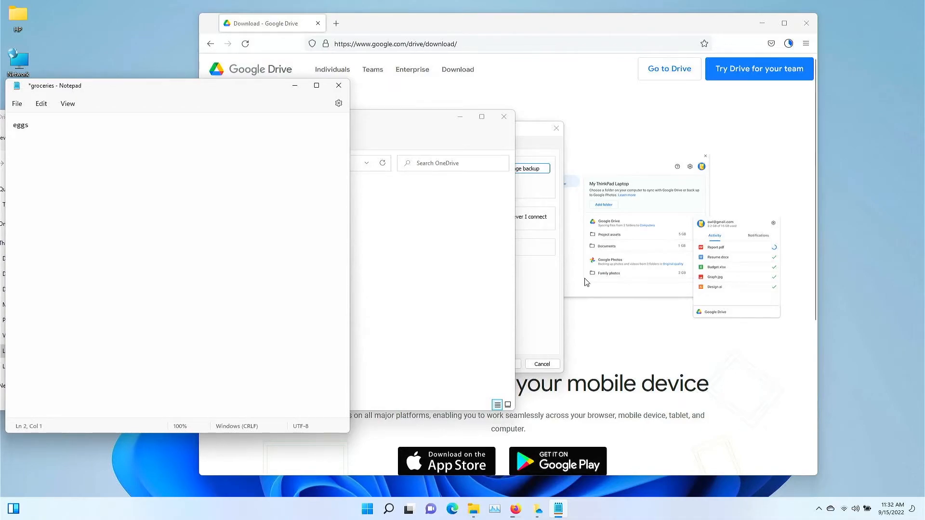
pyautogui.click(28, 108)
pyautogui.click(39, 167)
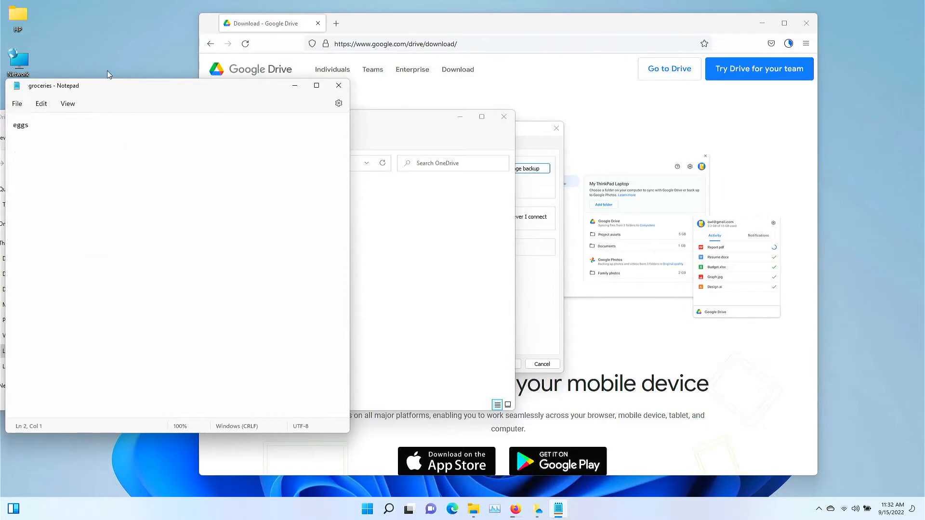
pyautogui.moveTo(108, 86); pyautogui.dragTo(382, 111)
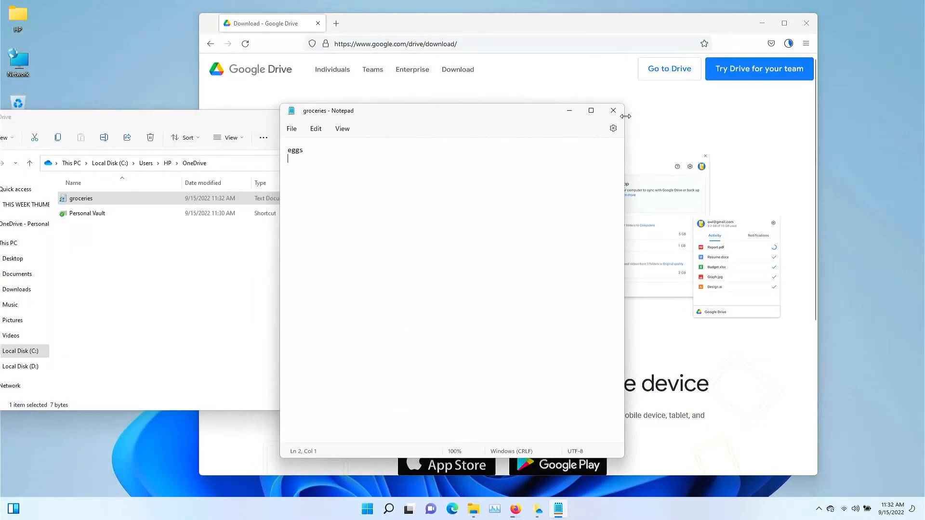
pyautogui.click(613, 110)
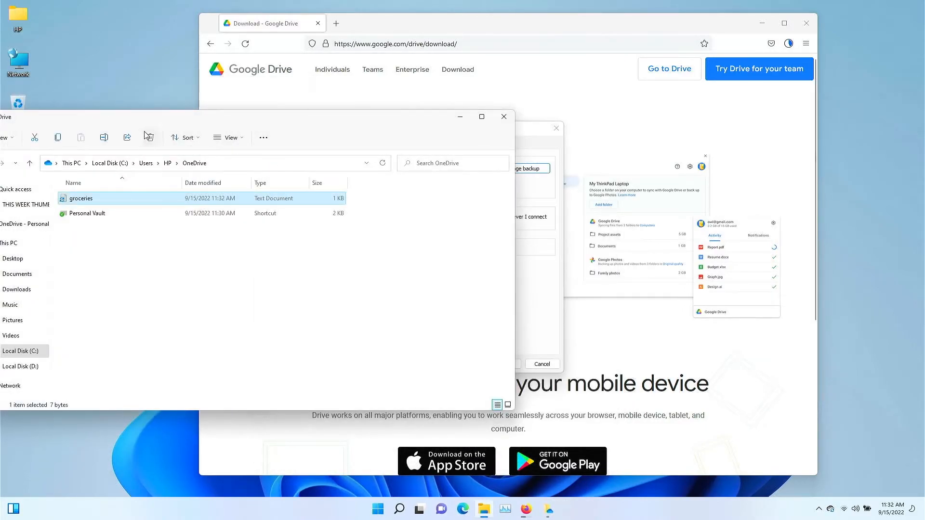
# Drag groceries onto the desktop and create a shortcut to it there
pyautogui.moveTo(151, 121); pyautogui.dragTo(386, 143)
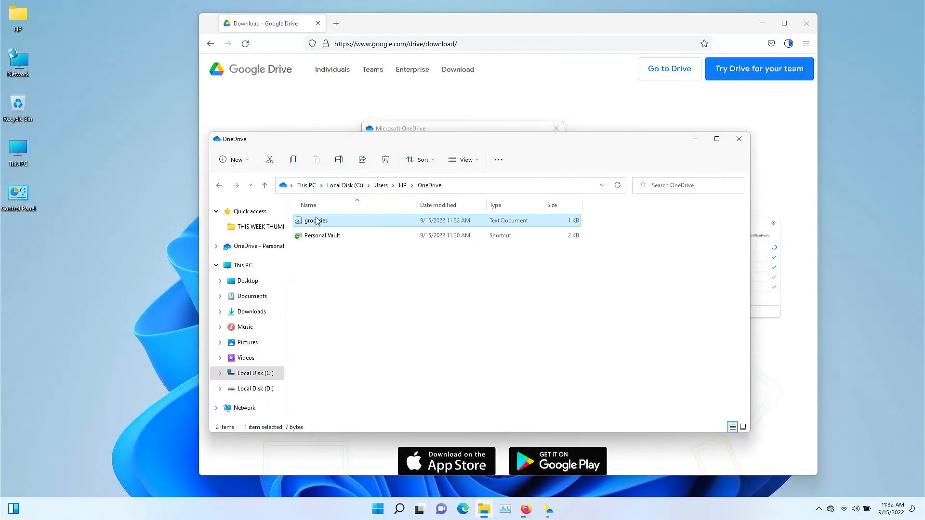
pyautogui.moveTo(316, 221); pyautogui.dragTo(111, 42)
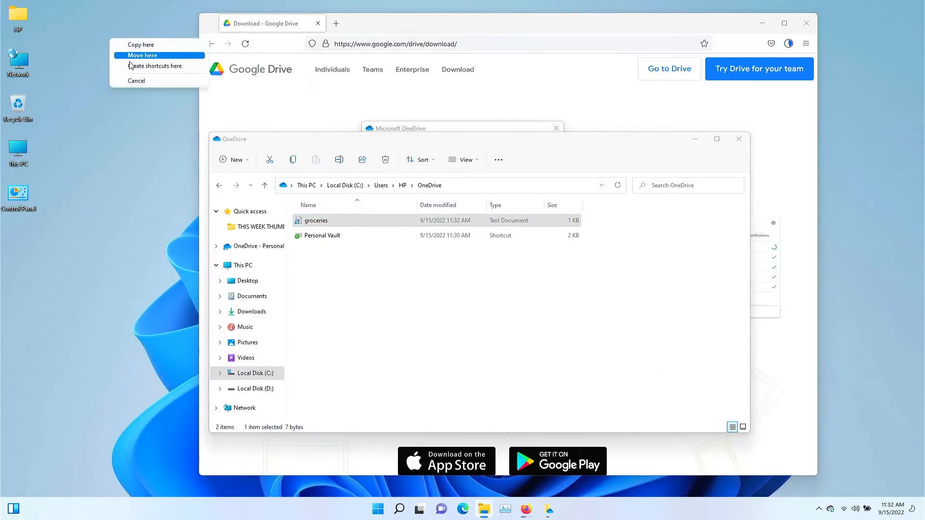
pyautogui.click(128, 64)
# Open the groceries shortcut to confirm the note, then close Notepad and the OneDrive folder window
pyautogui.doubleClick(128, 22)
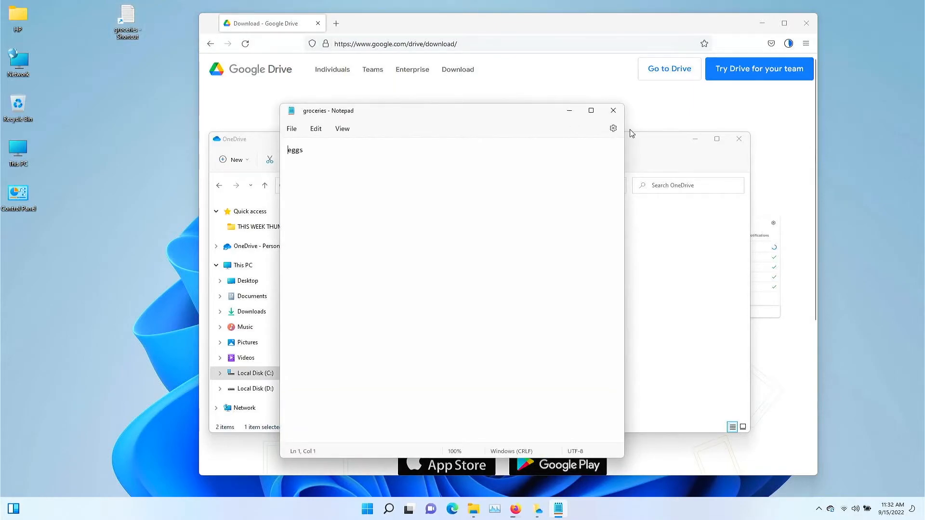
pyautogui.click(614, 110)
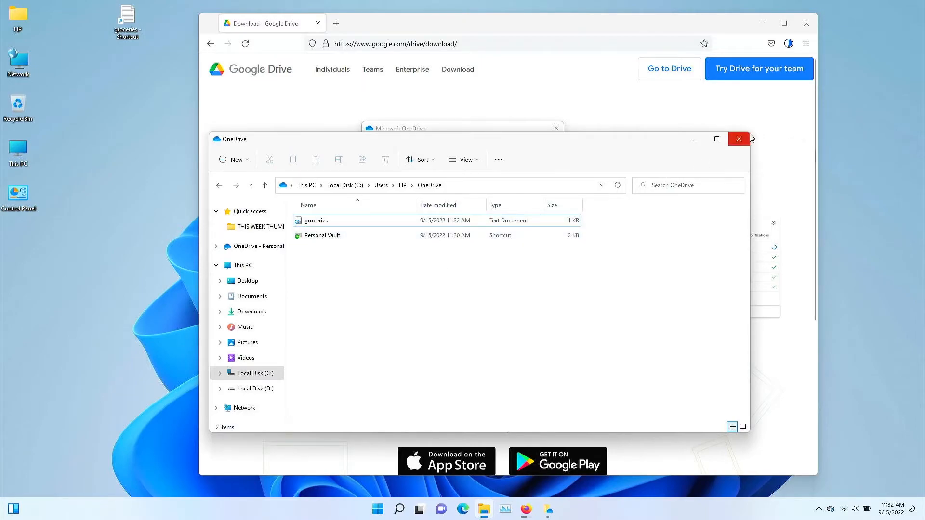
pyautogui.click(740, 140)
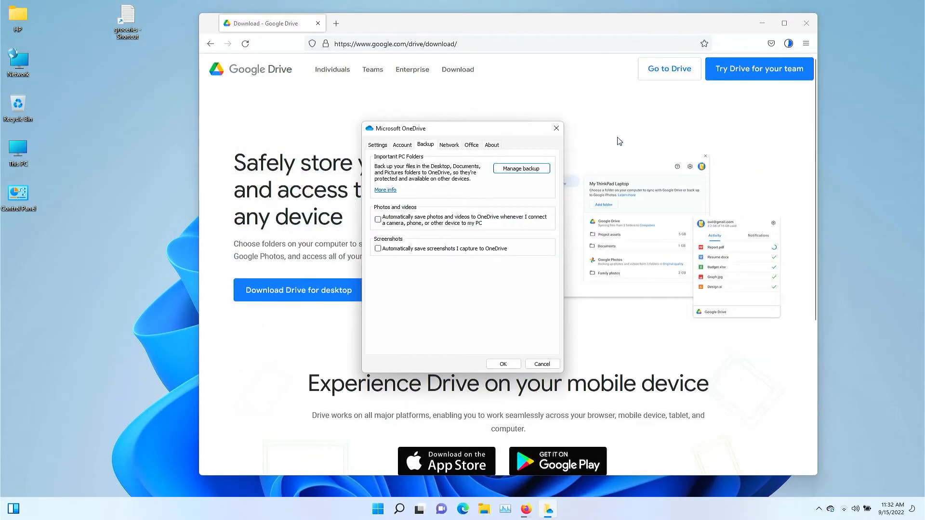
# From the HP user folder, make a desktop shortcut to OneDrive beside the groceries shortcut
pyautogui.doubleClick(12, 17)
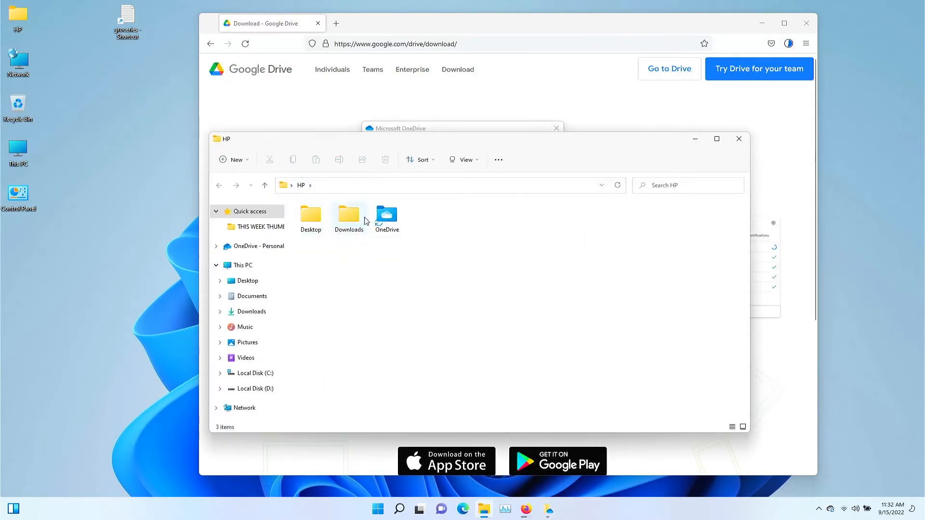
pyautogui.moveTo(378, 221); pyautogui.dragTo(68, 31)
pyautogui.click(108, 45)
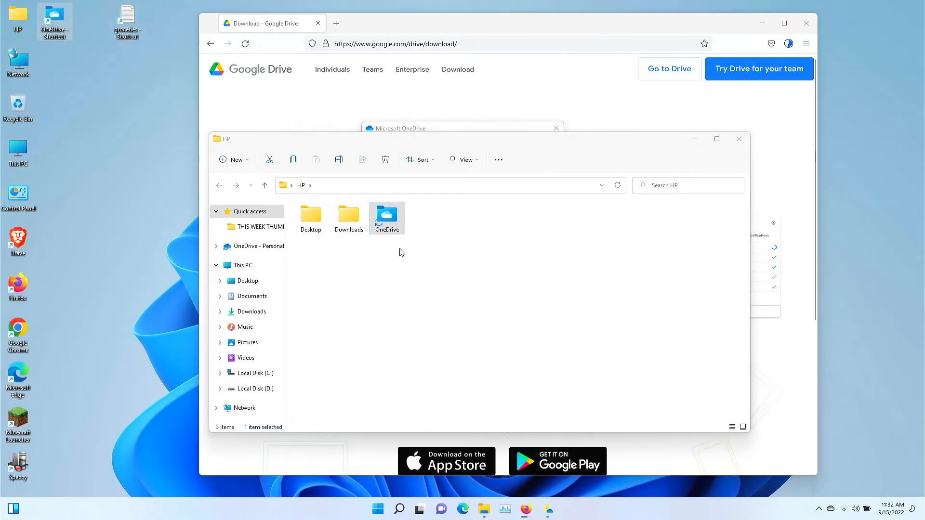
pyautogui.moveTo(393, 216); pyautogui.dragTo(77, 78)
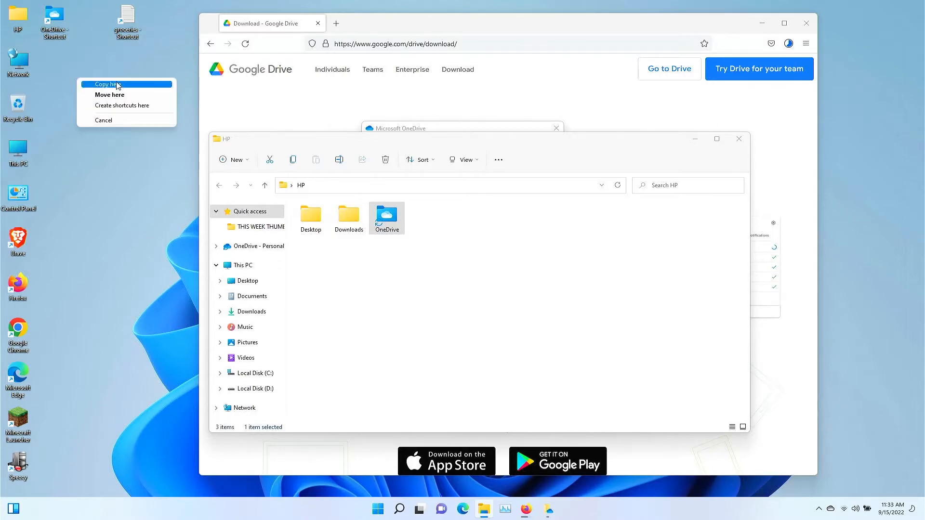
pyautogui.click(111, 106)
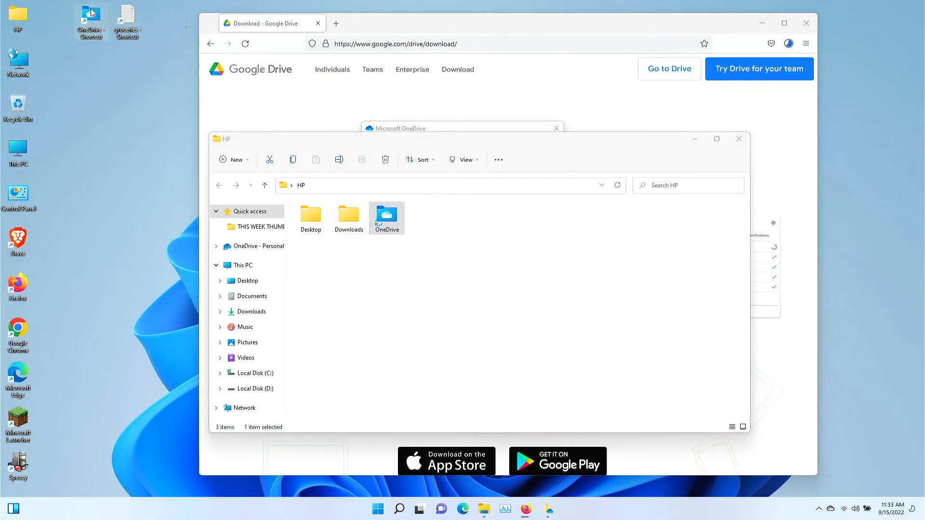
# Close the HP folder, check OneDrive's Office tab with Office file syncing off, and close settings
pyautogui.click(737, 144)
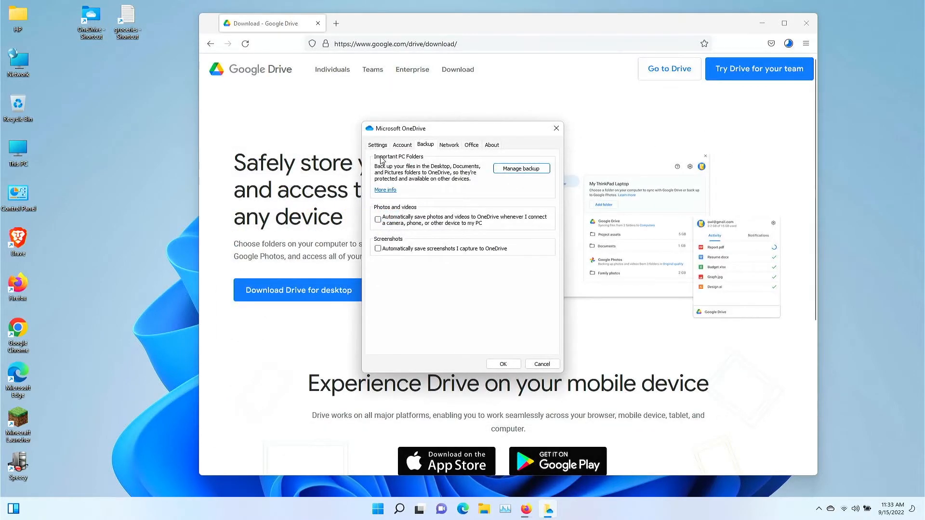
pyautogui.click(464, 146)
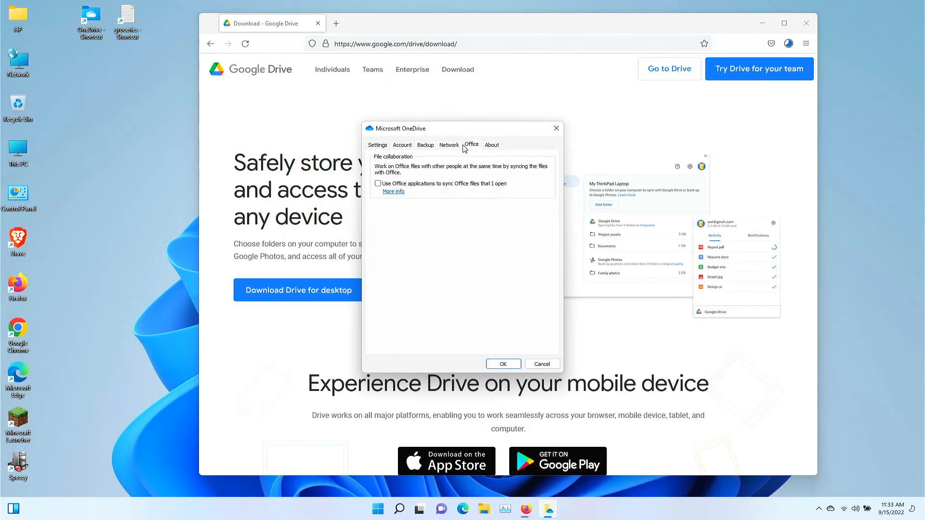
pyautogui.click(556, 127)
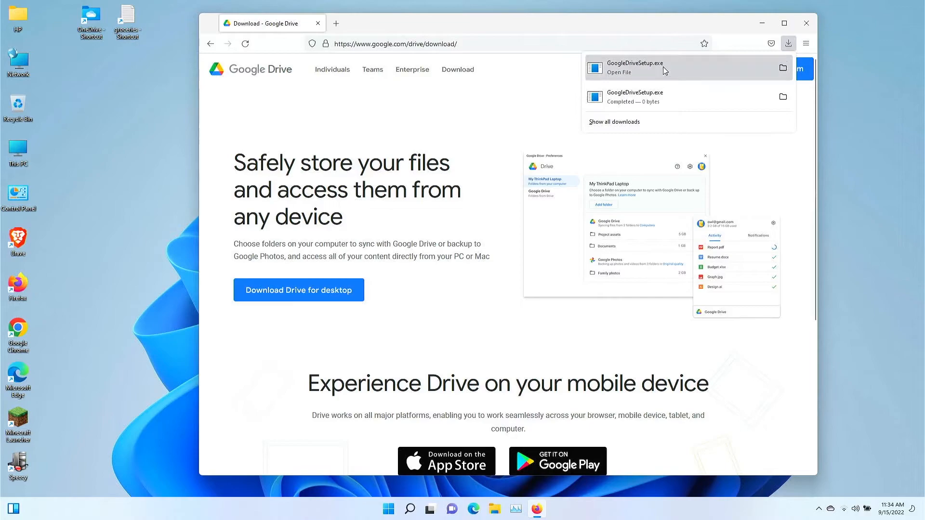
# Launch GoogleDriveSetup.exe, approve the UAC prompt, and check the drives in This PC
pyautogui.click(660, 68)
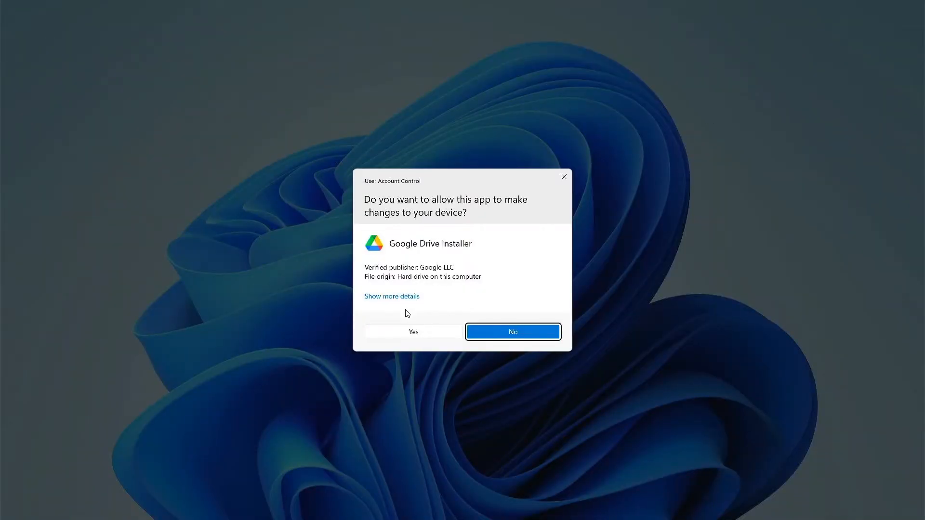
pyautogui.click(415, 331)
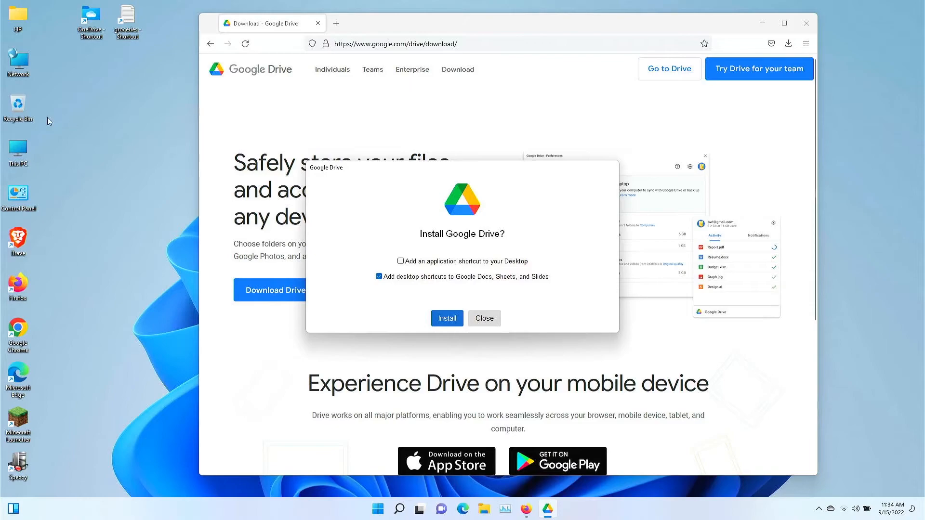
pyautogui.click(23, 151)
pyautogui.doubleClick(23, 150)
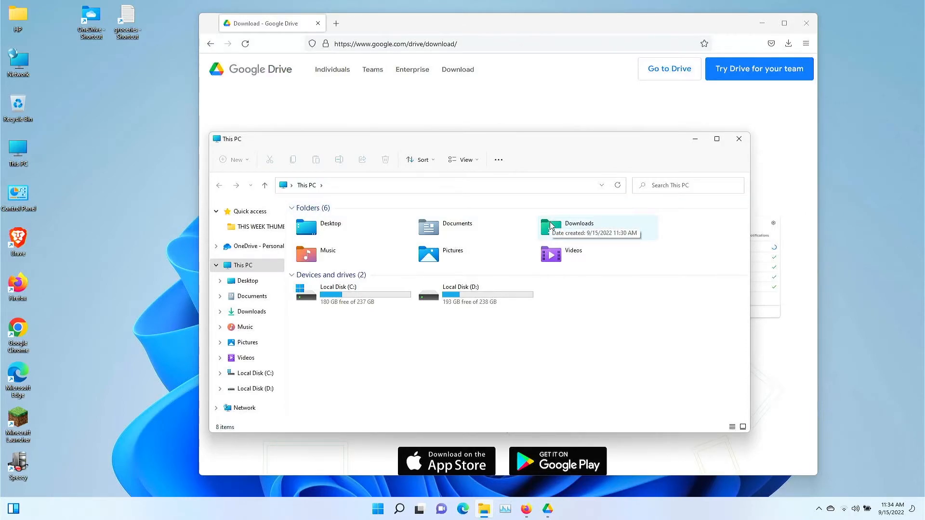
pyautogui.click(738, 138)
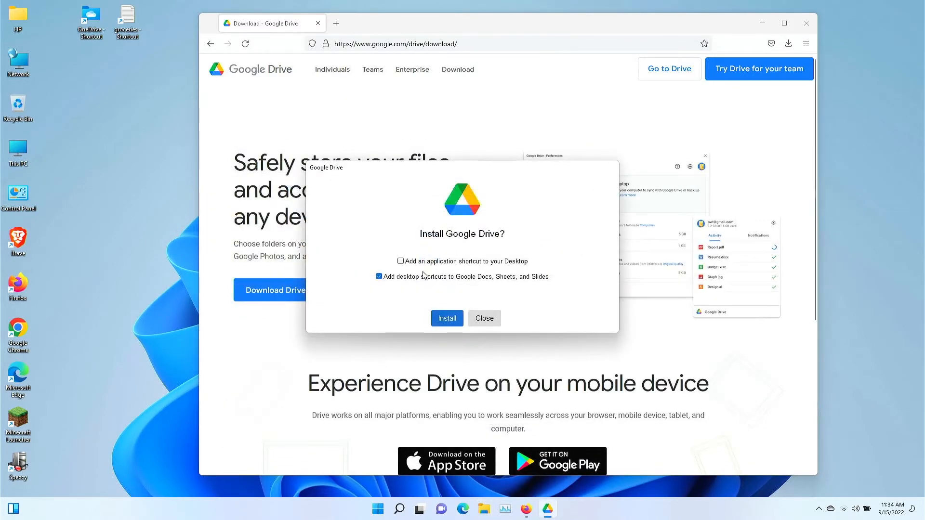
# Install Google Drive with the desktop shortcut option ticked, then close Firefox
pyautogui.click(436, 262)
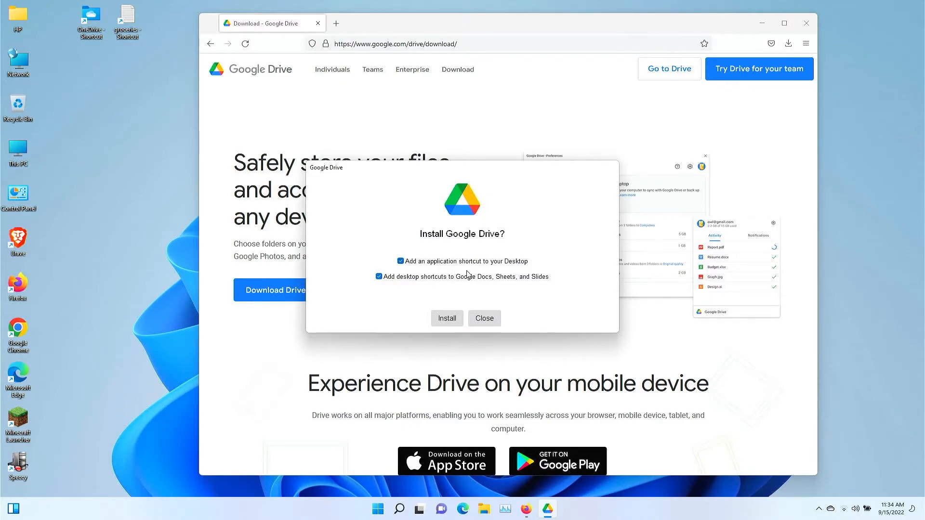
pyautogui.click(448, 319)
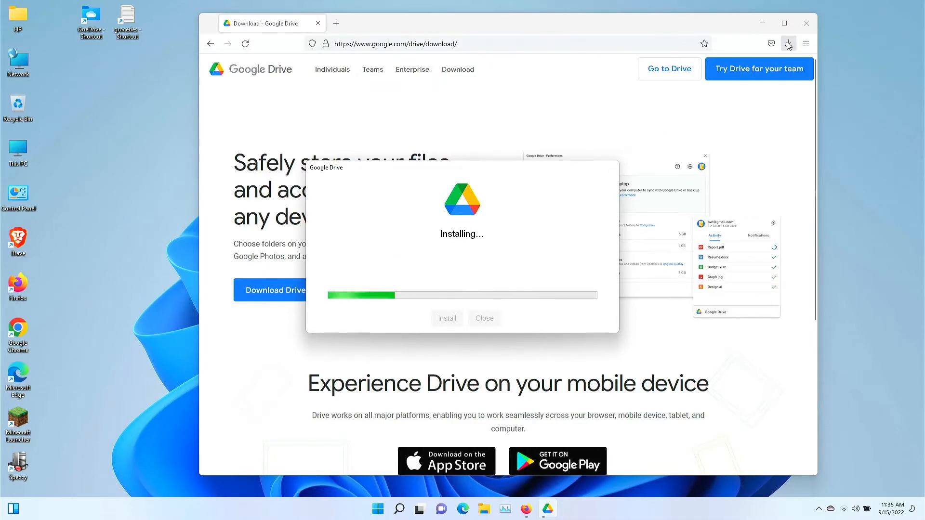
pyautogui.click(806, 25)
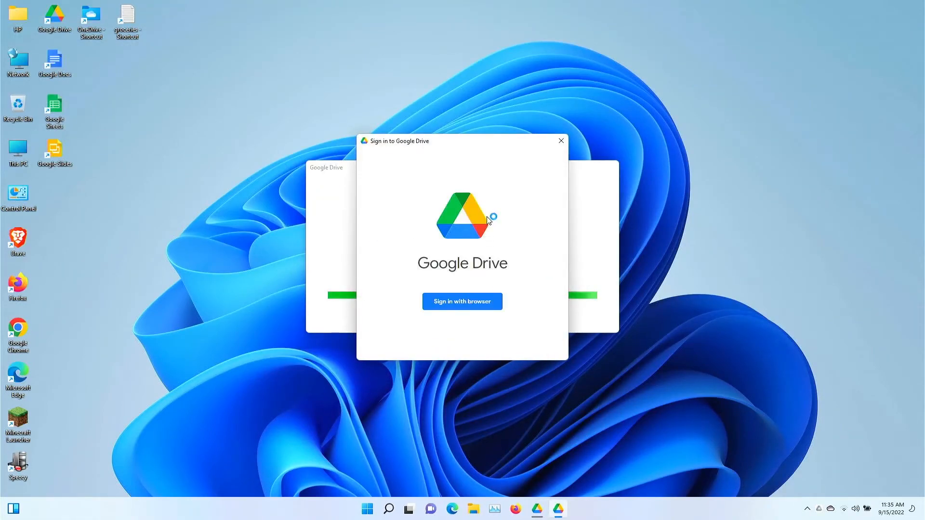
# Enter the account's Gmail address on the Drive sign-in page and continue
pyautogui.click(480, 301)
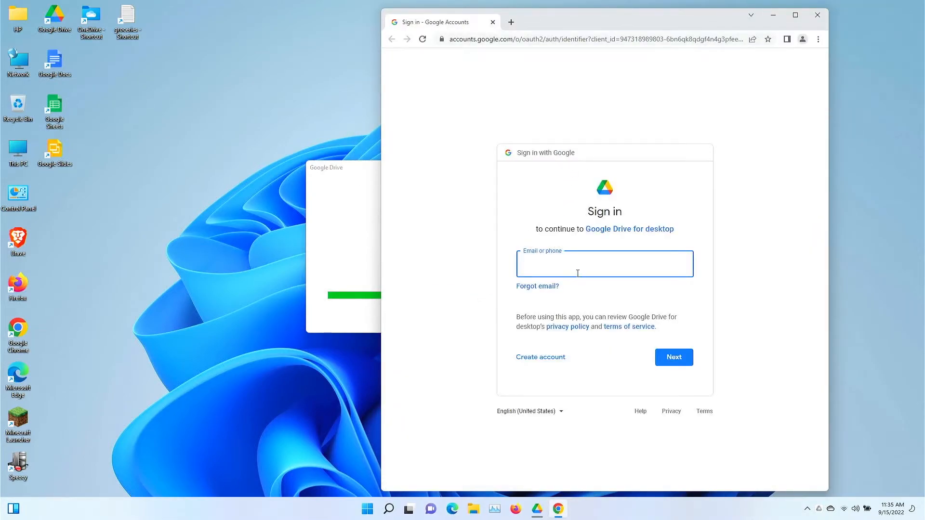
pyautogui.click(671, 364)
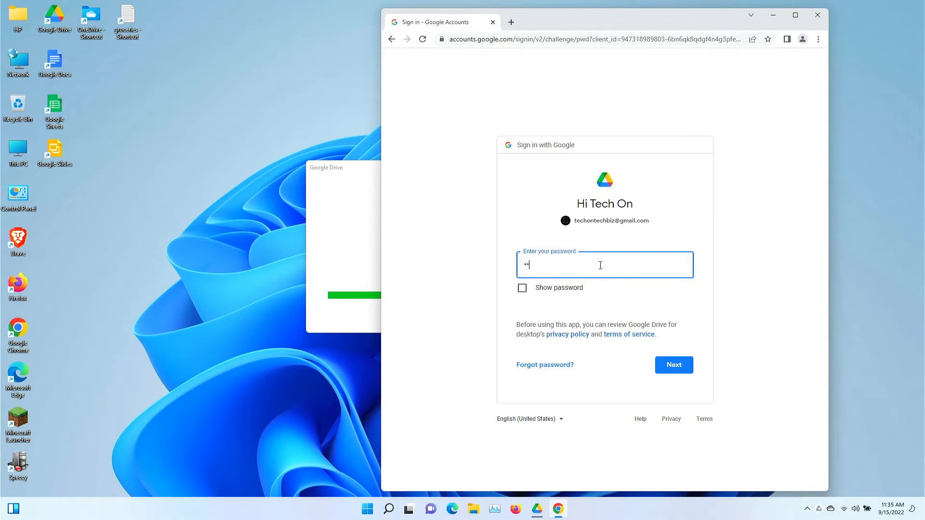
# Type the account password in the Enter your password field, correcting mistypes
pyautogui.write('•••••••••')
pyautogui.moveTo(591, 269); pyautogui.dragTo(397, 283)
pyautogui.write('••••••••••')
pyautogui.press('BackSpace')
pyautogui.press('BackSpace')
pyautogui.press('BackSpace')
pyautogui.press('BackSpace')
pyautogui.write('••')
pyautogui.press('BackSpace')
pyautogui.press('BackSpace')
pyautogui.press('BackSpace')
pyautogui.write('•••••••••')
pyautogui.press('BackSpace')
pyautogui.press('BackSpace')
pyautogui.press('BackSpace')
pyautogui.press('BackSpace')
pyautogui.press('BackSpace')
pyautogui.press('BackSpace')
pyautogui.press('BackSpace')
pyautogui.press('BackSpace')
pyautogui.write('•••••••')
# Submit the password, then enter the 6-digit text-message code to pass 2-Step Verification
pyautogui.click(682, 370)
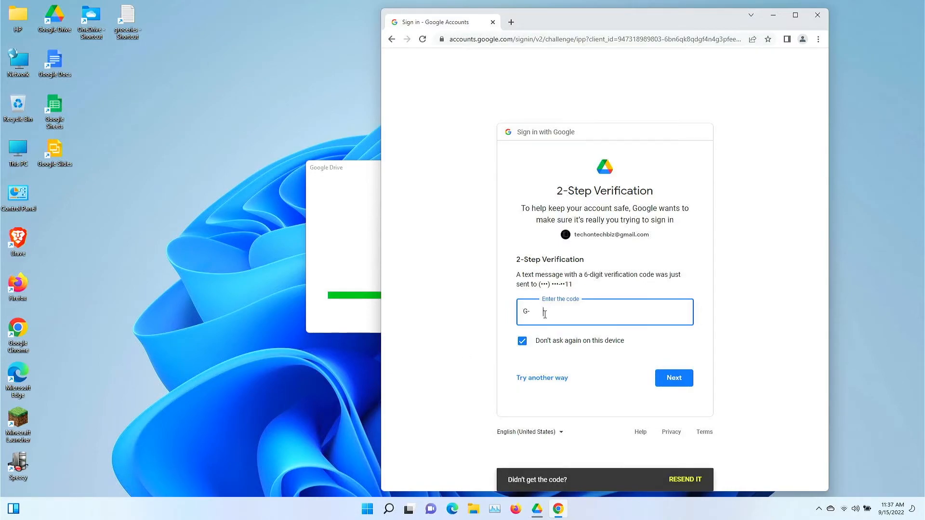
pyautogui.click(679, 383)
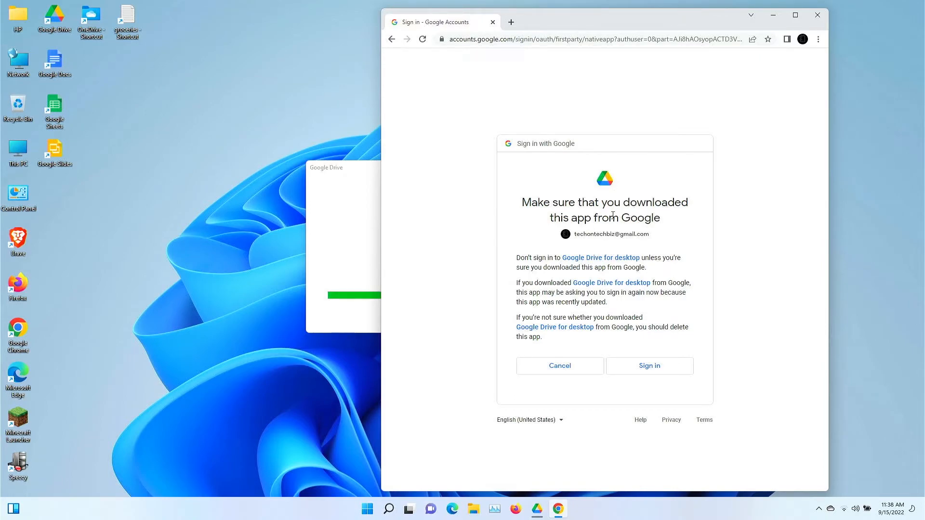
# Approve the Google Drive for desktop sign-in and close Chrome after the Success! page
pyautogui.click(639, 369)
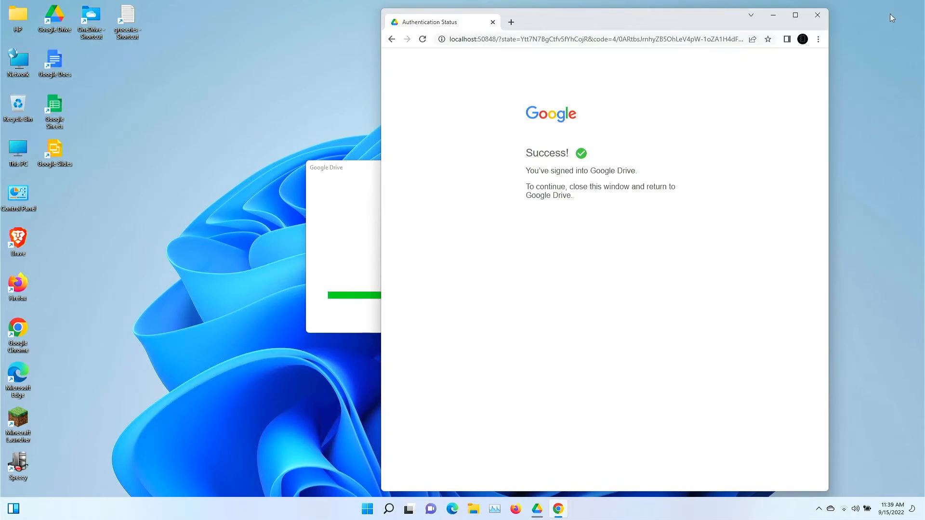
pyautogui.click(817, 14)
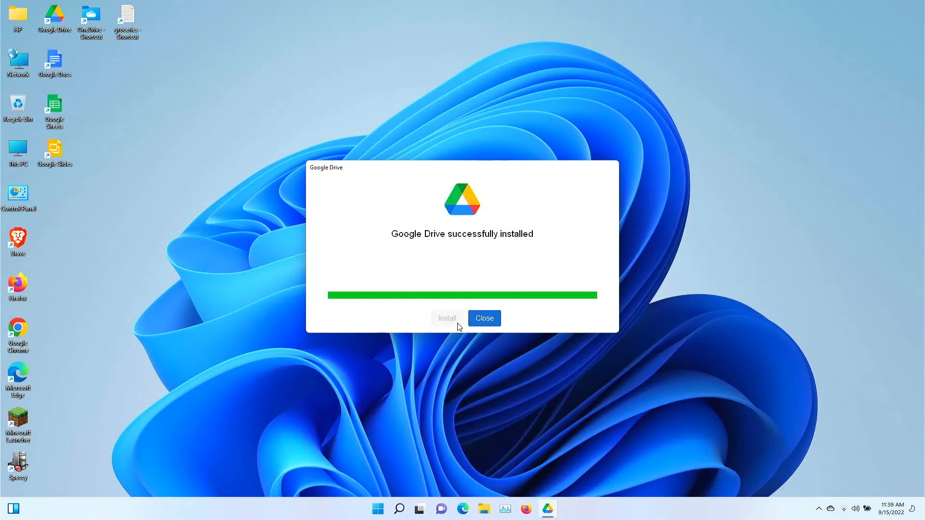
# Close the installer, place the Google Drive icon beside groceries - Shortcut, and open the G: drive
pyautogui.click(483, 320)
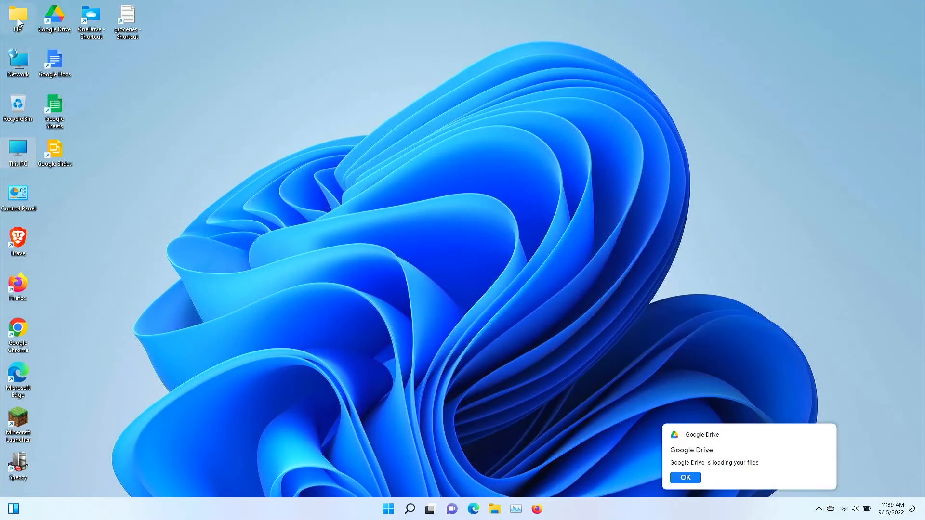
pyautogui.moveTo(54, 17); pyautogui.dragTo(165, 20)
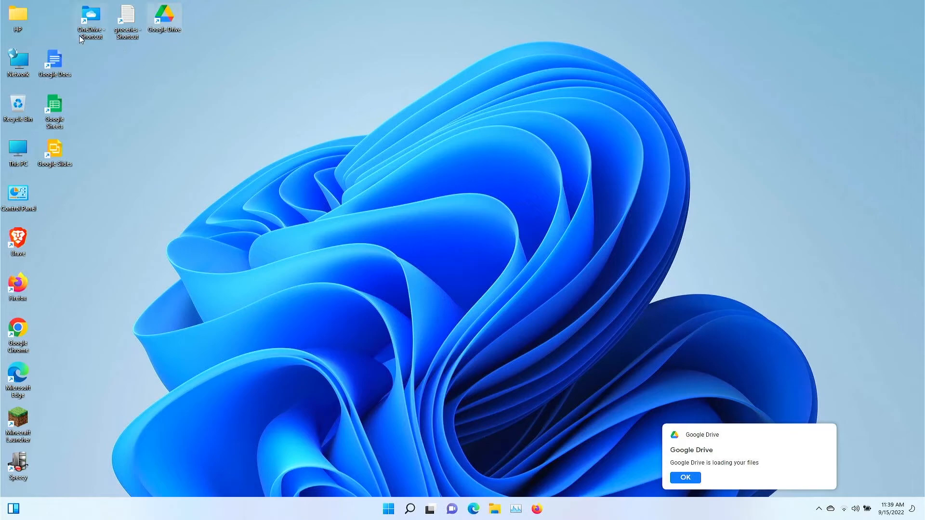
pyautogui.click(84, 39)
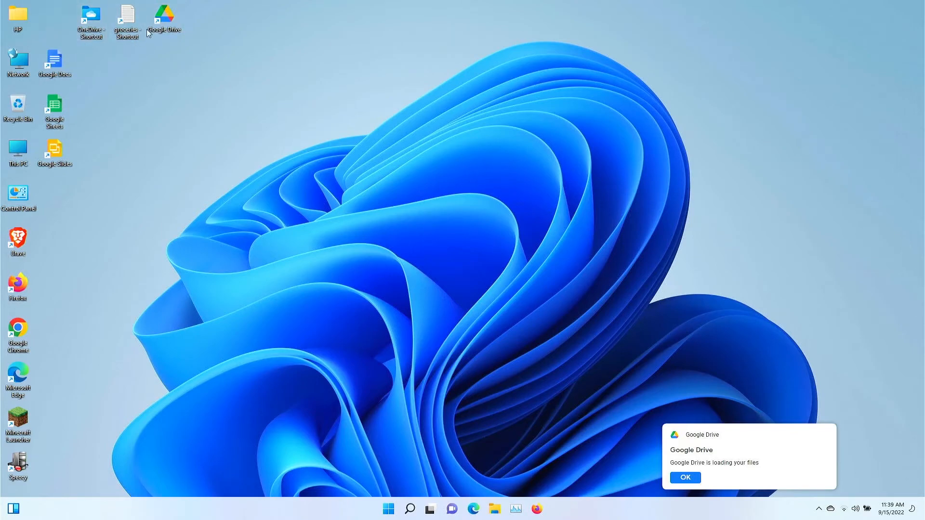
pyautogui.doubleClick(159, 20)
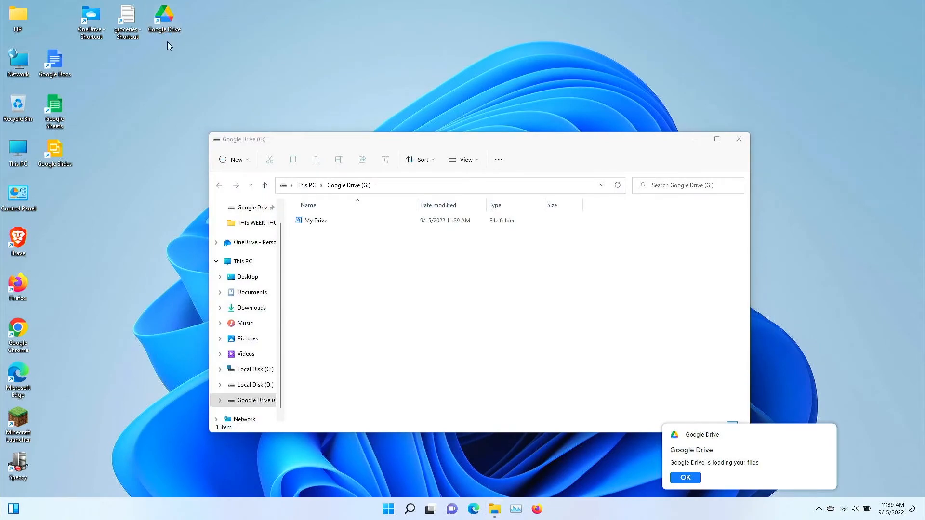
pyautogui.rightClick(167, 22)
pyautogui.click(244, 122)
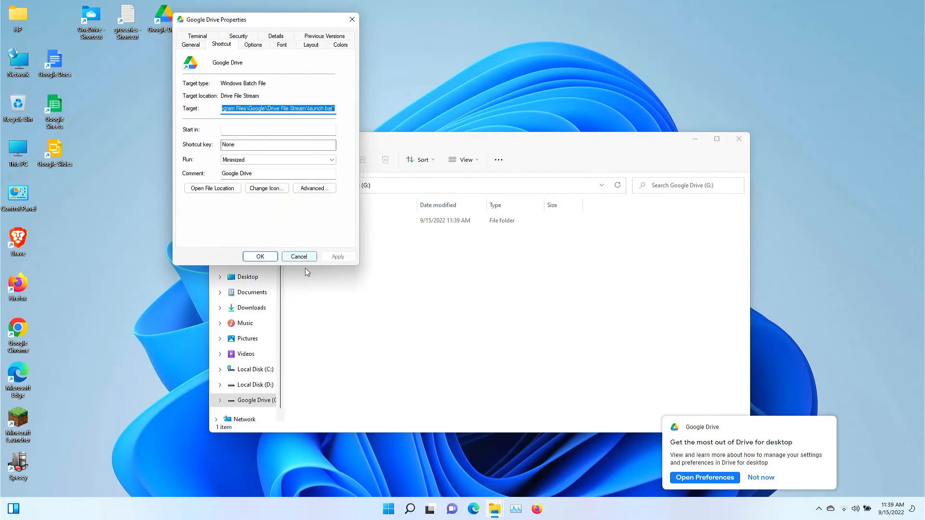
pyautogui.click(301, 257)
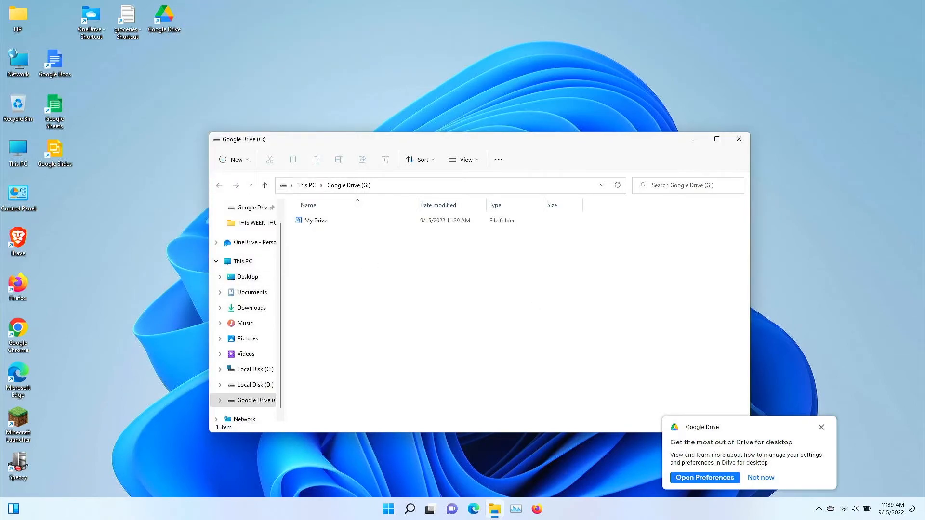
# Skip the Drive tour and confirm My Drive stays on Stream files in Preferences, then close
pyautogui.click(713, 479)
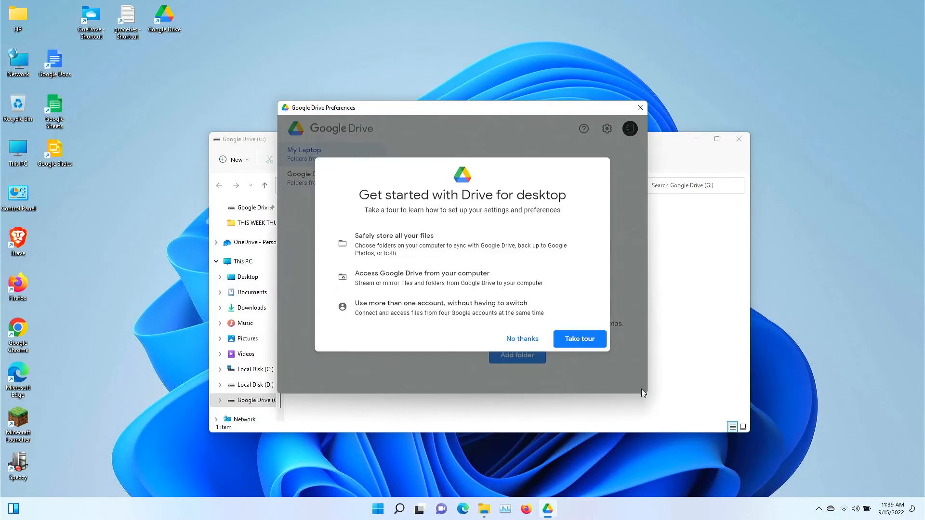
pyautogui.click(525, 342)
pyautogui.click(360, 183)
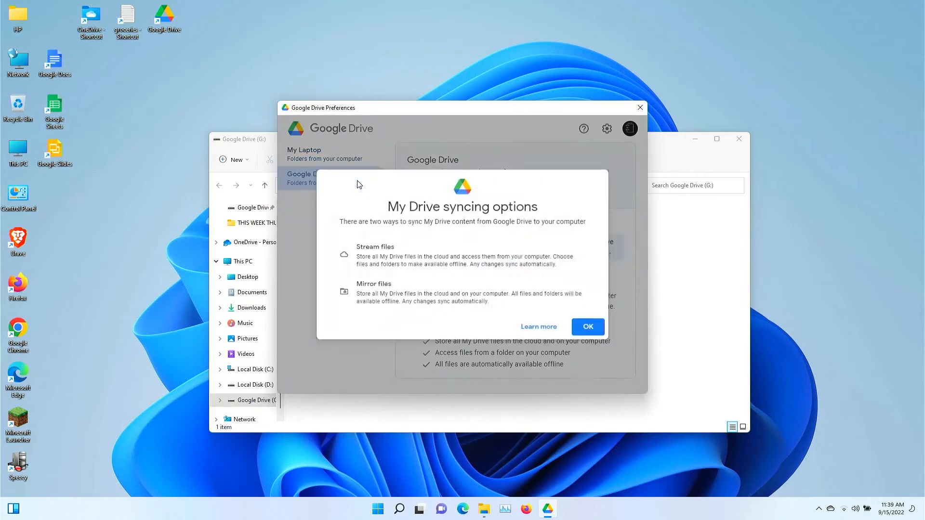
pyautogui.click(590, 330)
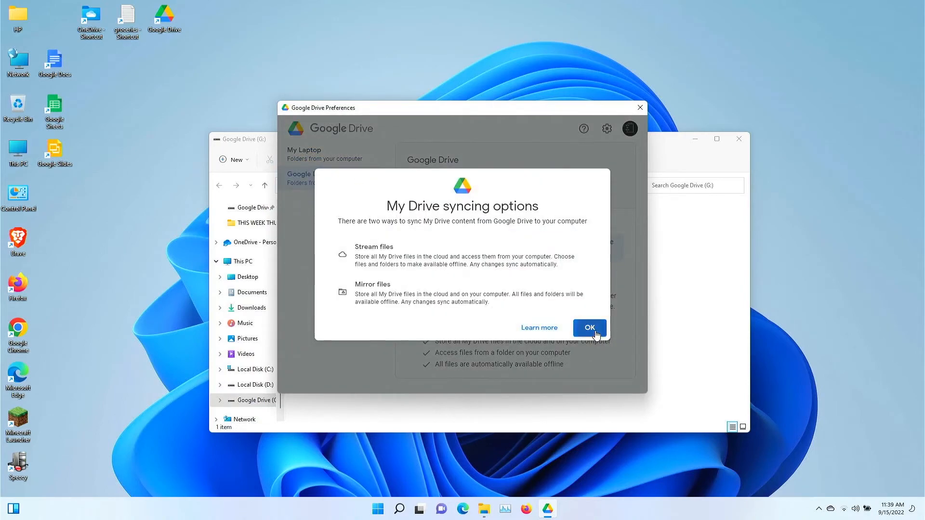
pyautogui.click(640, 107)
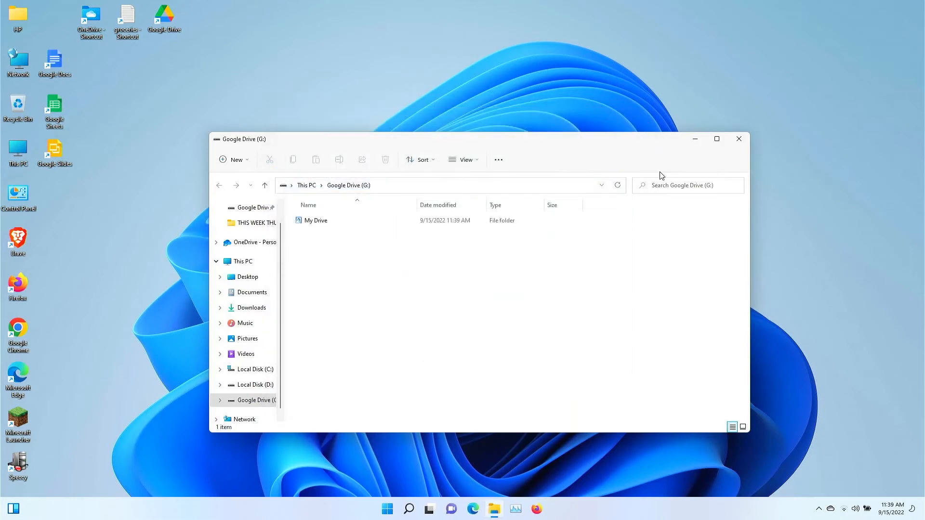
# Reach Drive for desktop's Settings page through the tray icon's Preferences
pyautogui.click(819, 509)
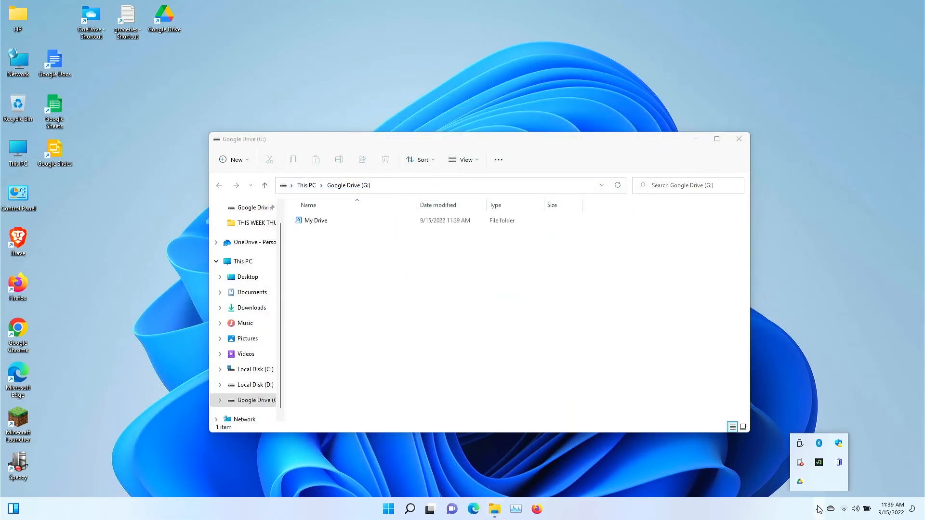
pyautogui.click(799, 482)
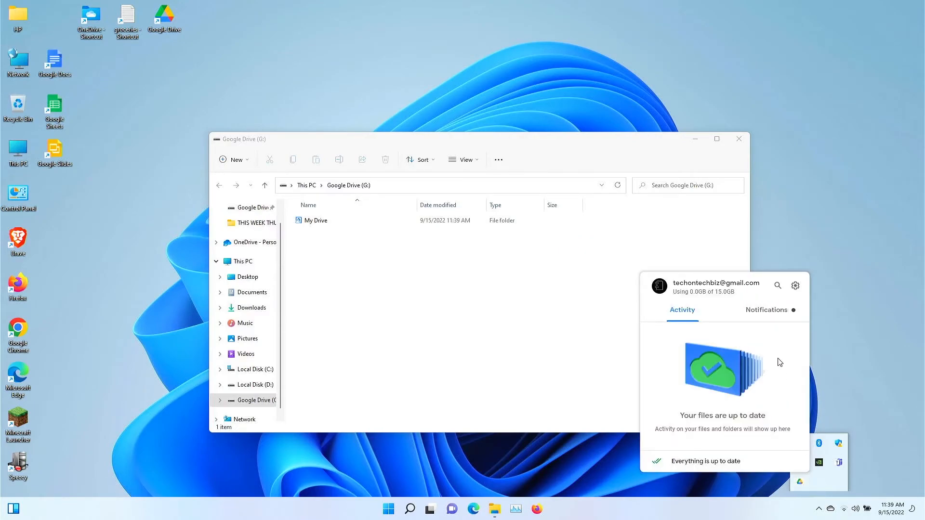
pyautogui.click(794, 287)
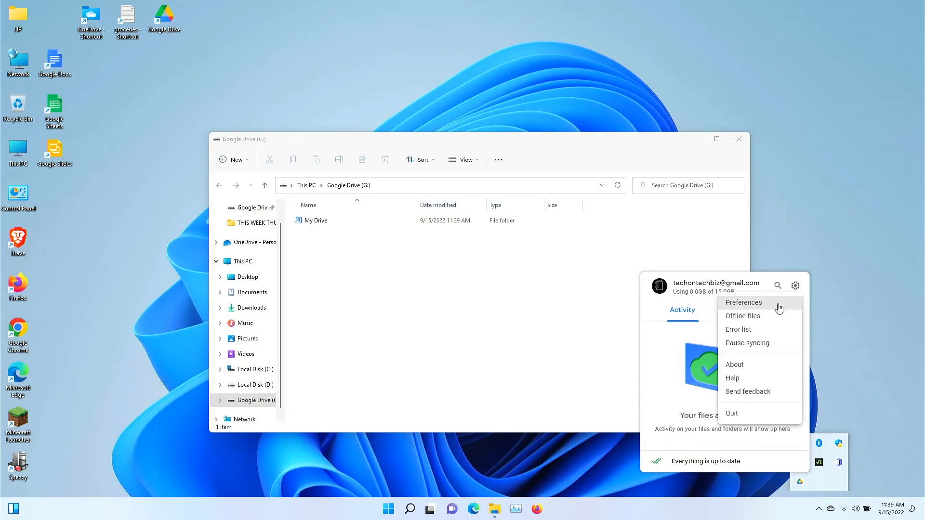
pyautogui.click(744, 303)
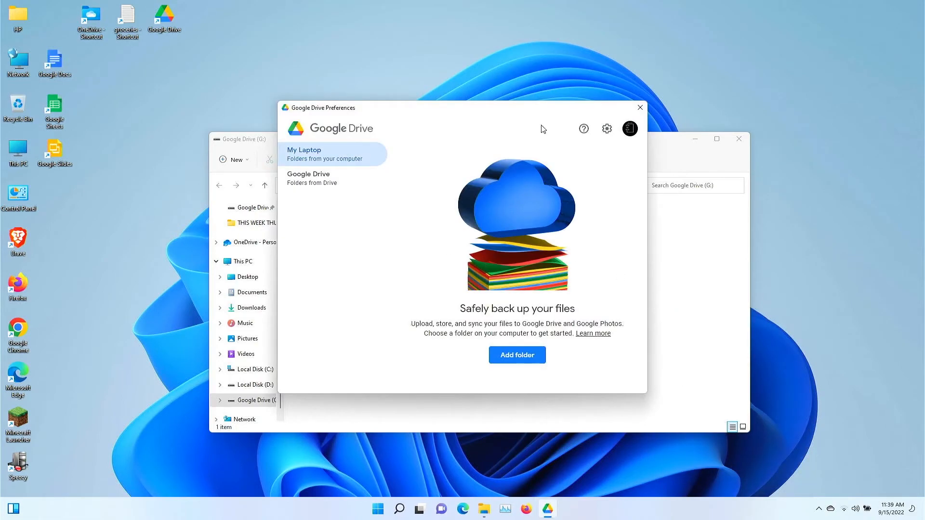
pyautogui.click(606, 129)
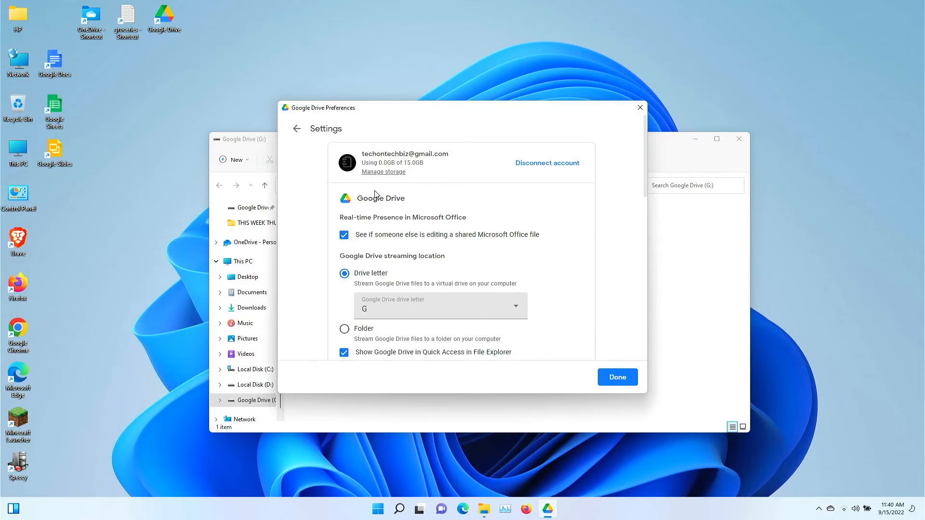
# Keep G as Google Drive's streaming drive letter
pyautogui.scroll(-1, 309, 199)
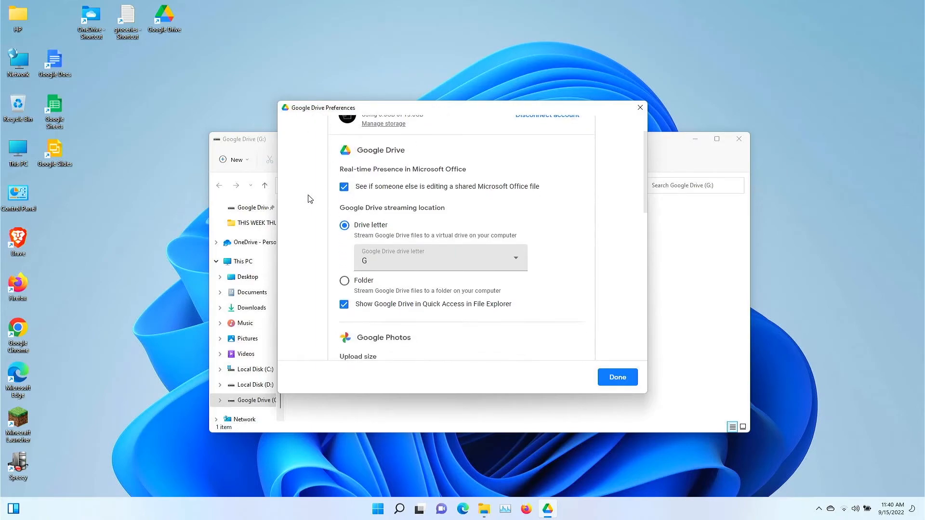
pyautogui.scroll(-1, 310, 199)
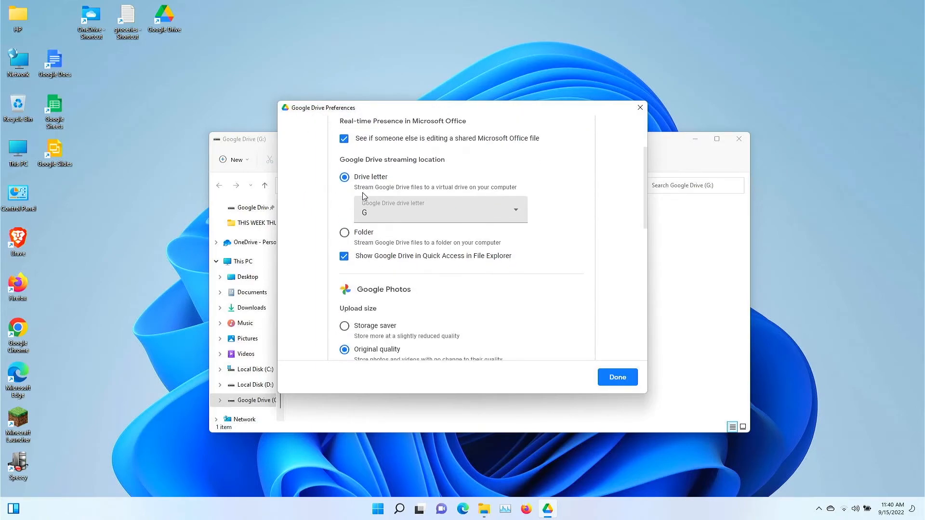
pyautogui.click(422, 211)
pyautogui.click(407, 212)
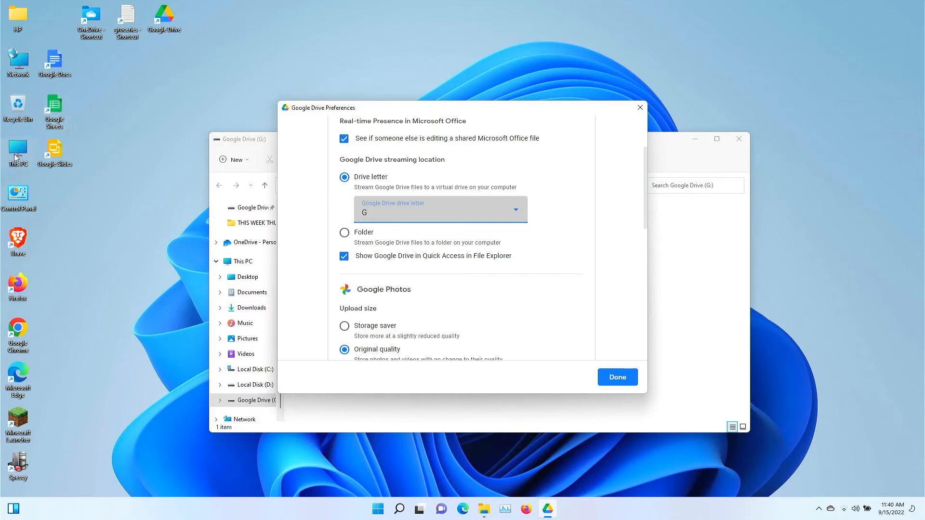
# Open This PC showing Google Drive (G:) with 15.0 GB free and move it aside
pyautogui.click(16, 170)
pyautogui.doubleClick(16, 170)
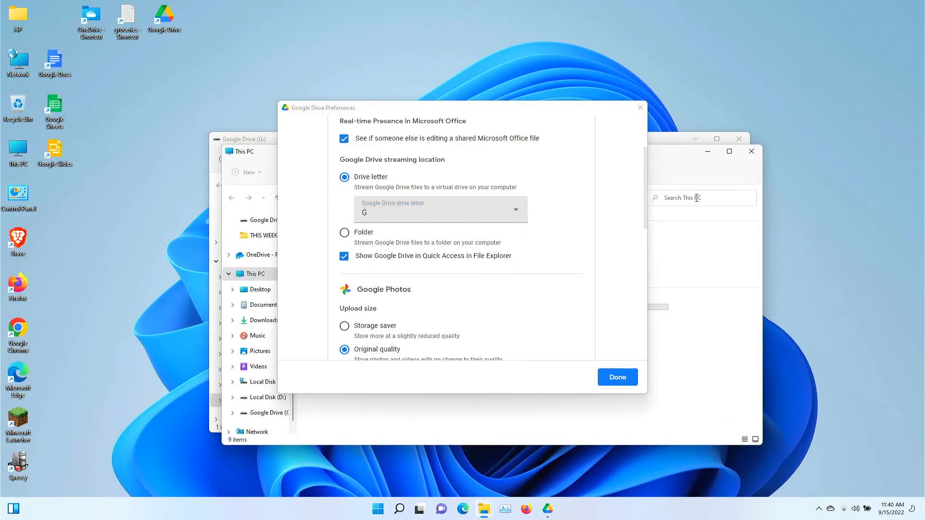
pyautogui.moveTo(686, 170); pyautogui.dragTo(814, 289)
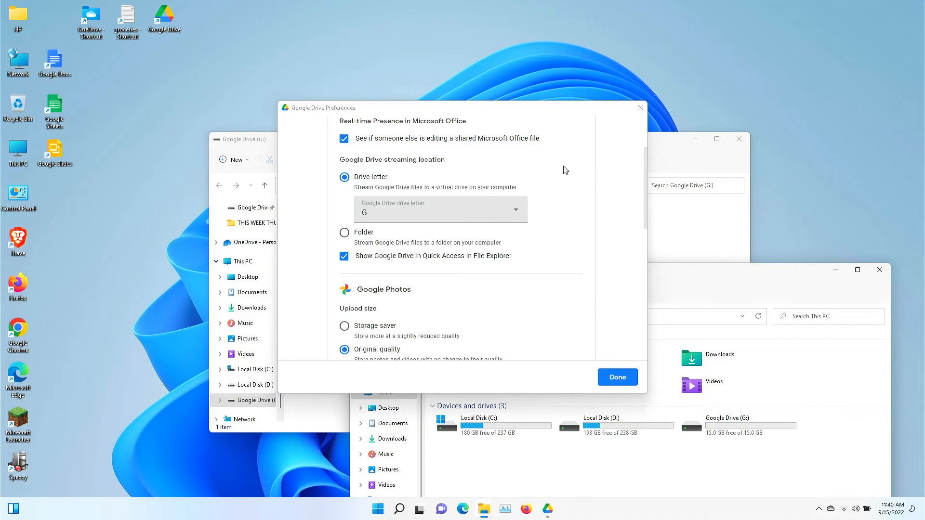
pyautogui.scroll(-1, 565, 171)
pyautogui.scroll(-1, 565, 171)
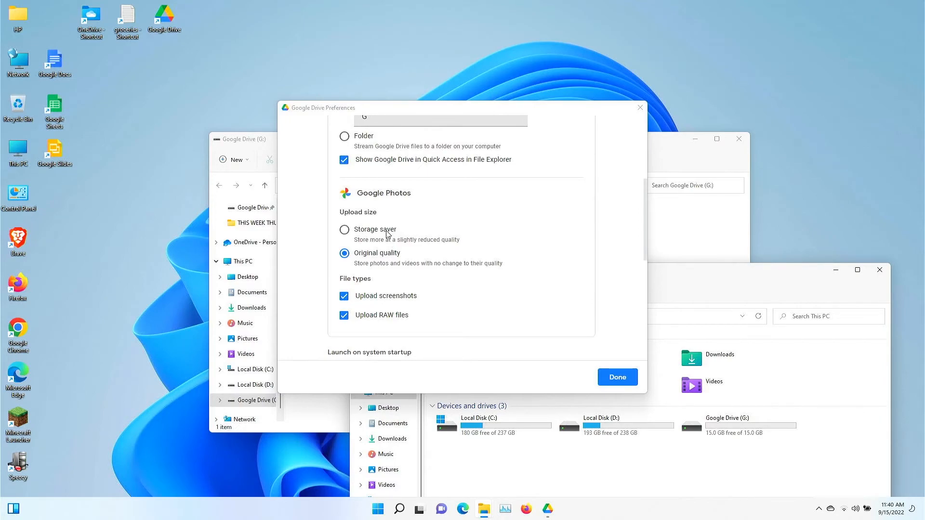
pyautogui.click(389, 257)
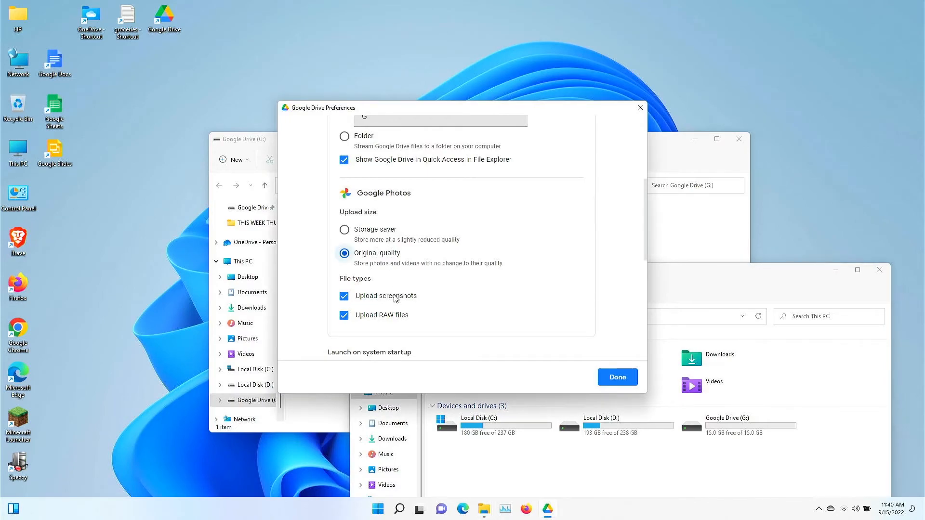
pyautogui.scroll(-2, 447, 293)
pyautogui.scroll(1, 451, 294)
pyautogui.scroll(-3, 454, 282)
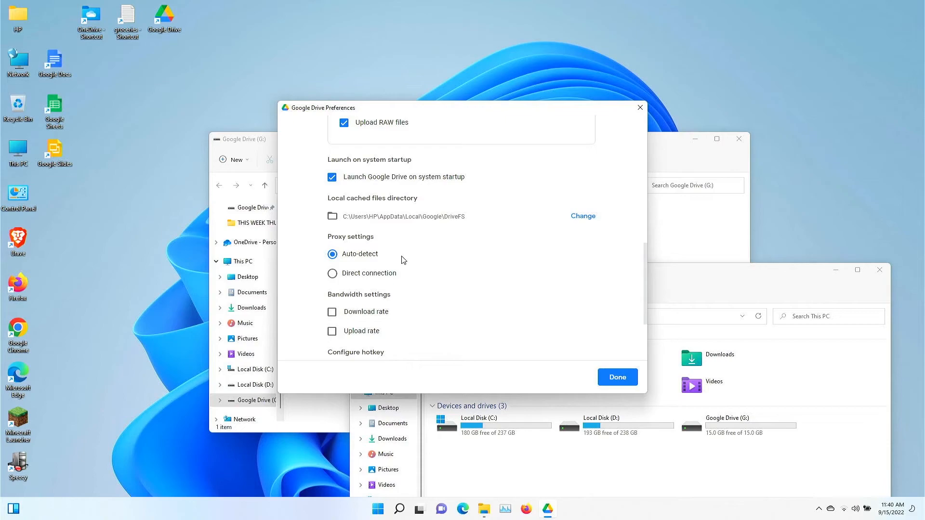
pyautogui.scroll(-1, 404, 269)
pyautogui.scroll(-3, 404, 268)
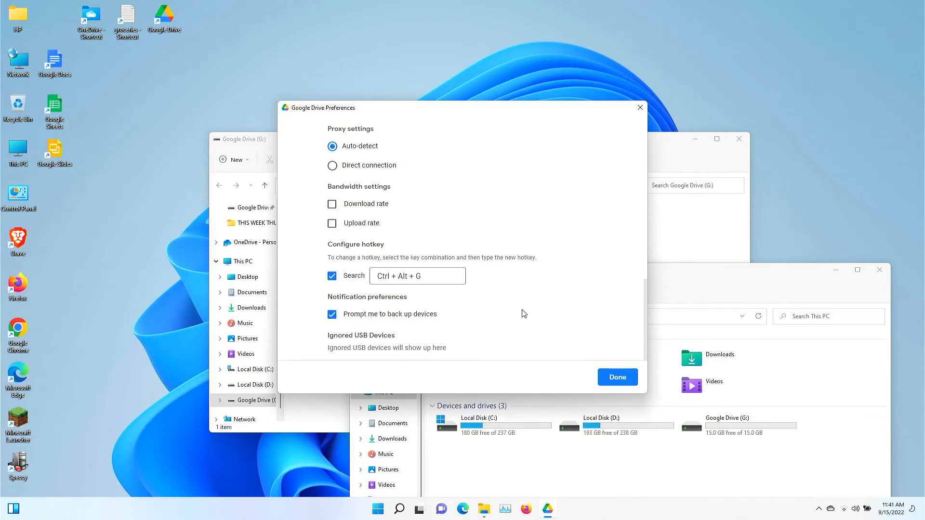
pyautogui.scroll(10, 487, 305)
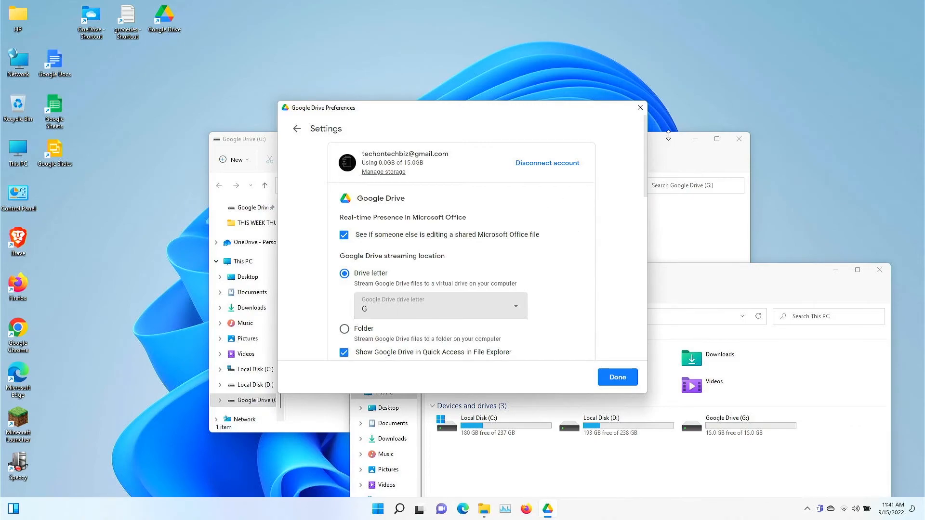
pyautogui.click(640, 107)
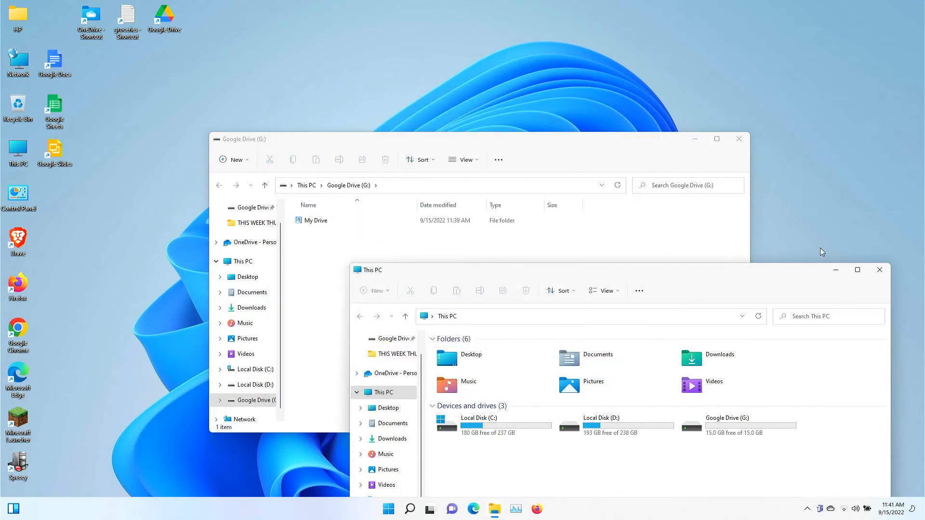
# Close the This PC window and then the Google Drive (G:) window
pyautogui.click(879, 274)
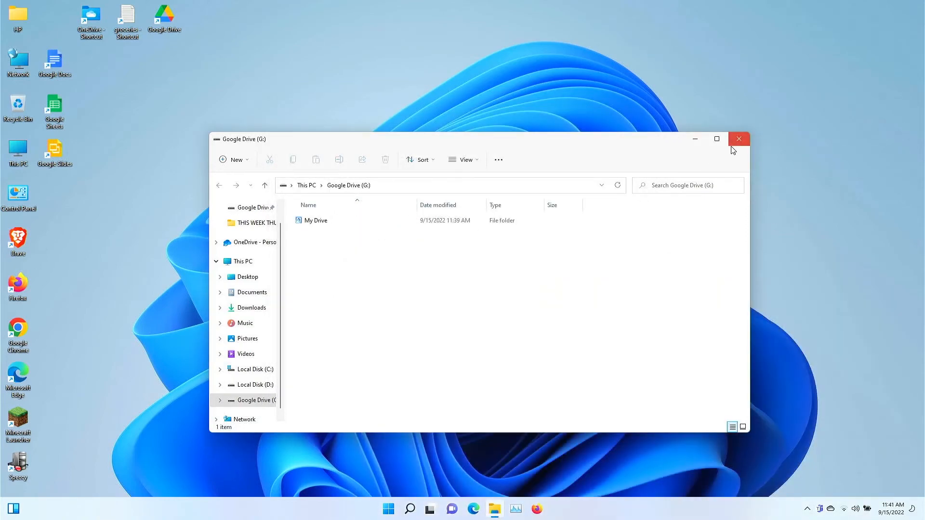
pyautogui.click(739, 139)
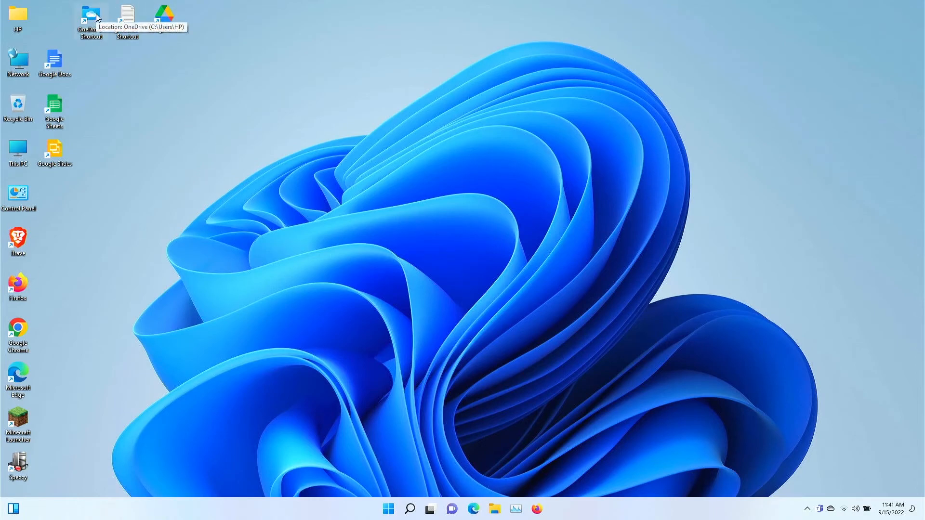
# Open the G: drive, launch Google Docs from its desktop shortcut, and dismiss the Welcome message
pyautogui.doubleClick(168, 21)
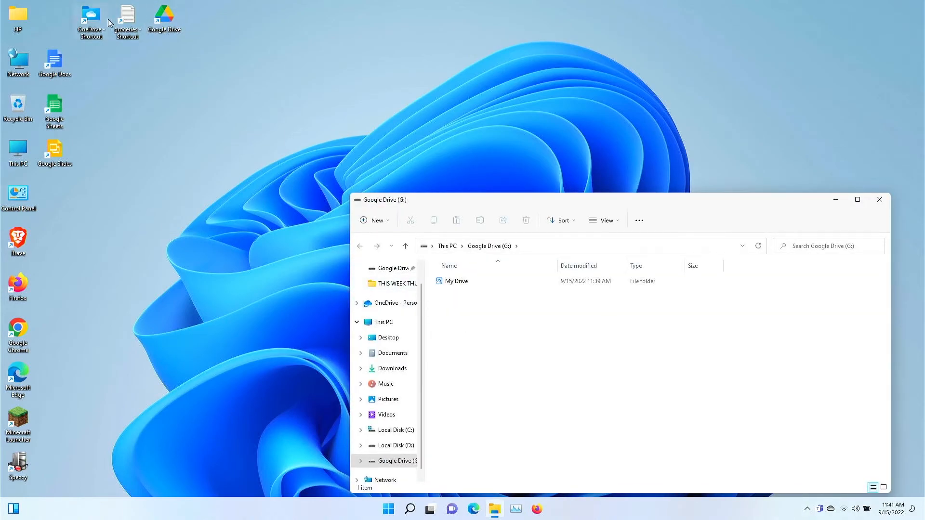
pyautogui.doubleClick(53, 61)
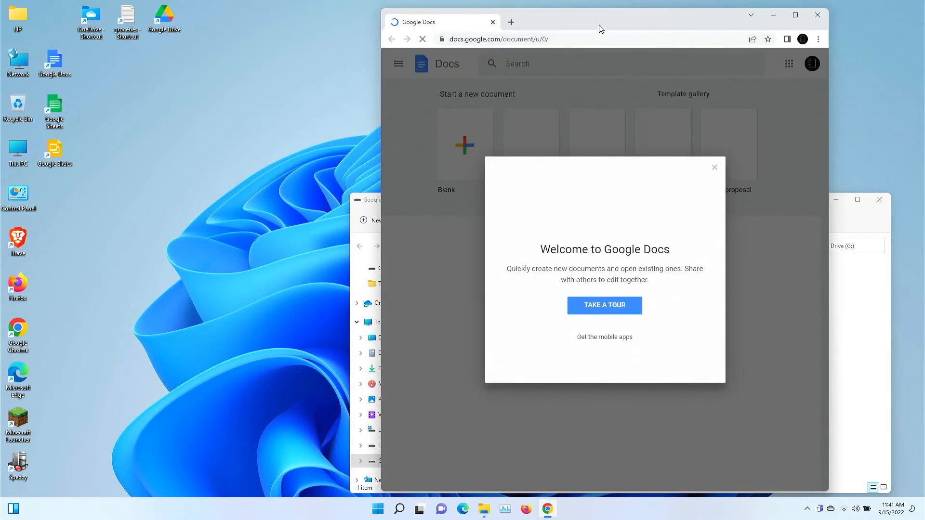
pyautogui.moveTo(600, 28); pyautogui.dragTo(557, 29)
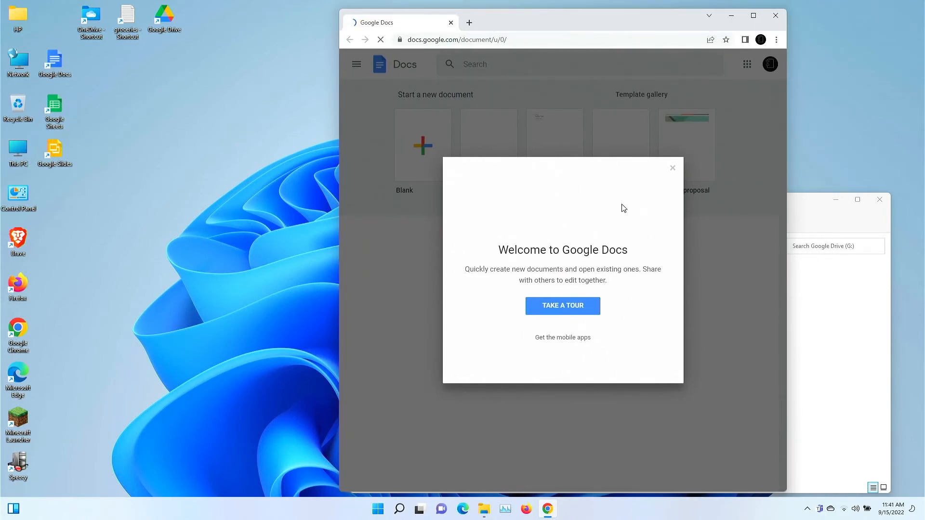
pyautogui.click(673, 169)
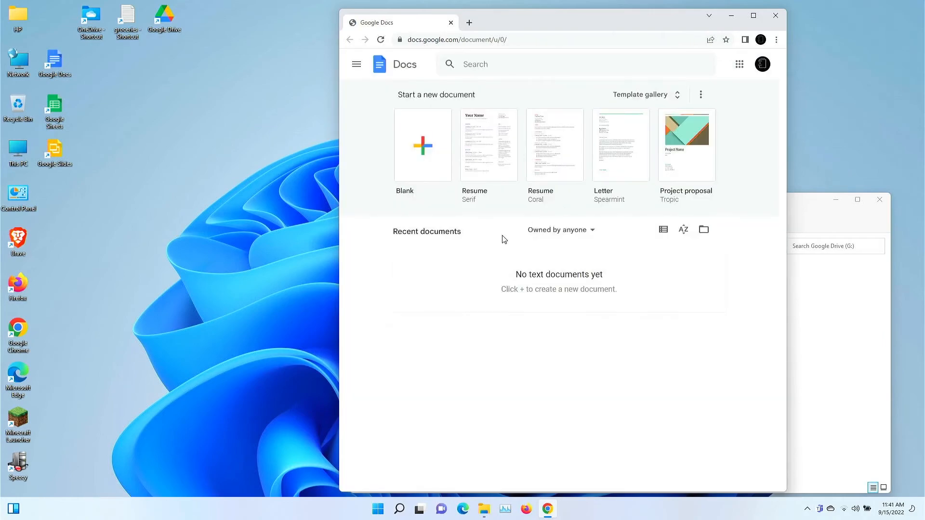
# Create a blank document, type 't' in its body, and start sharing it
pyautogui.click(422, 156)
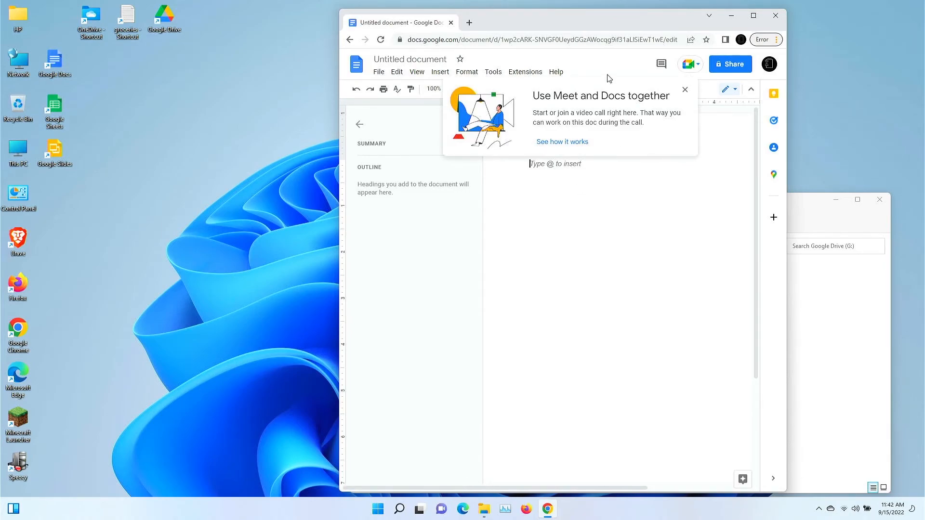
pyautogui.click(685, 92)
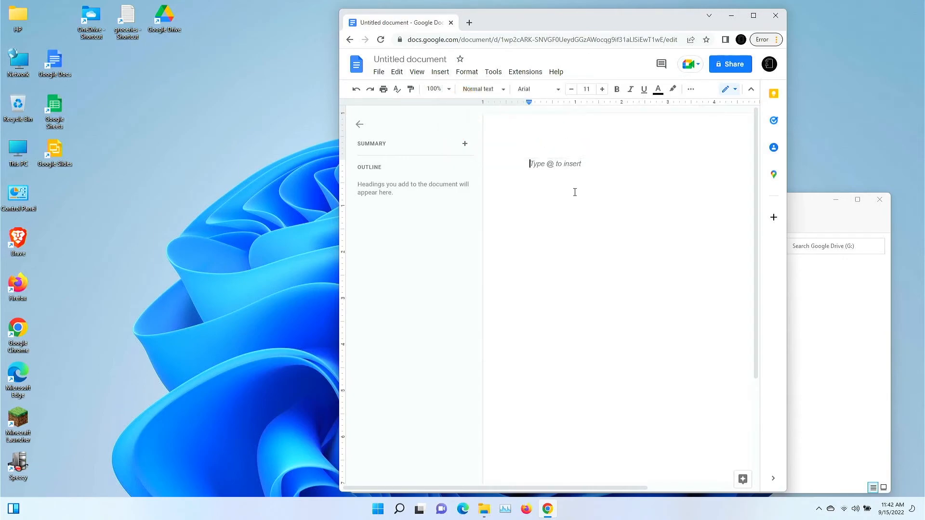
pyautogui.write('t')
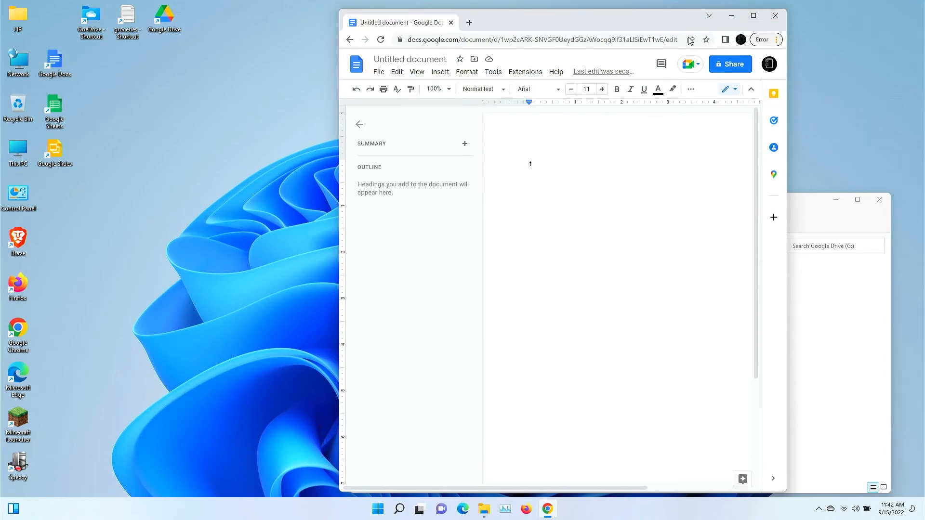
pyautogui.click(728, 72)
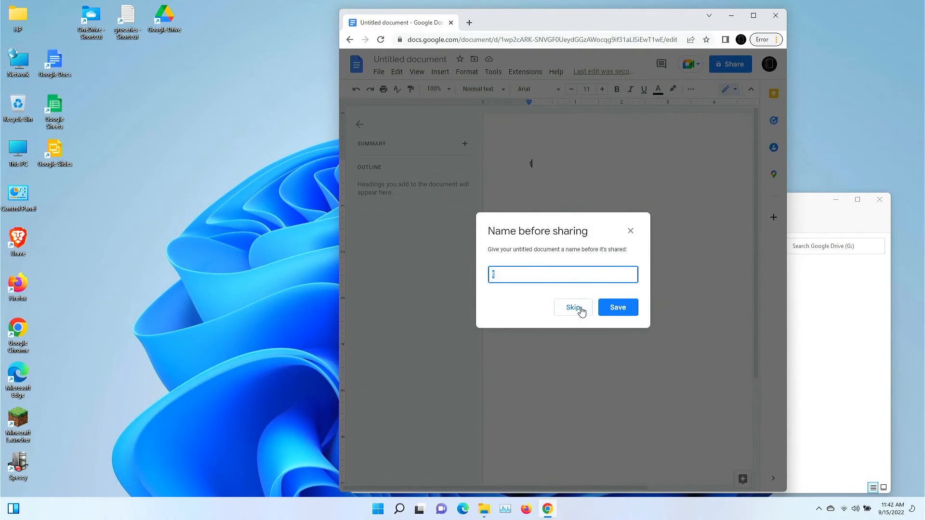
# Save the document name 't' and close the share settings without adding anyone
pyautogui.click(620, 308)
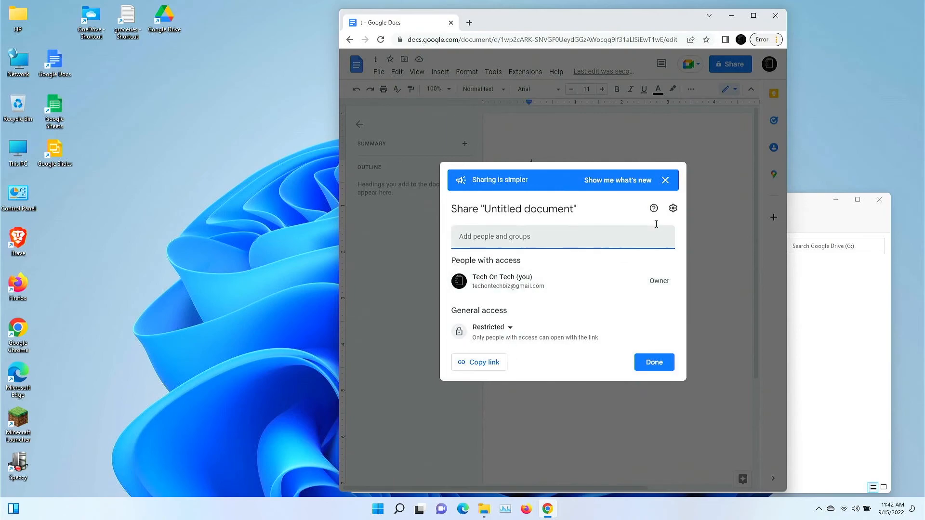
pyautogui.click(665, 180)
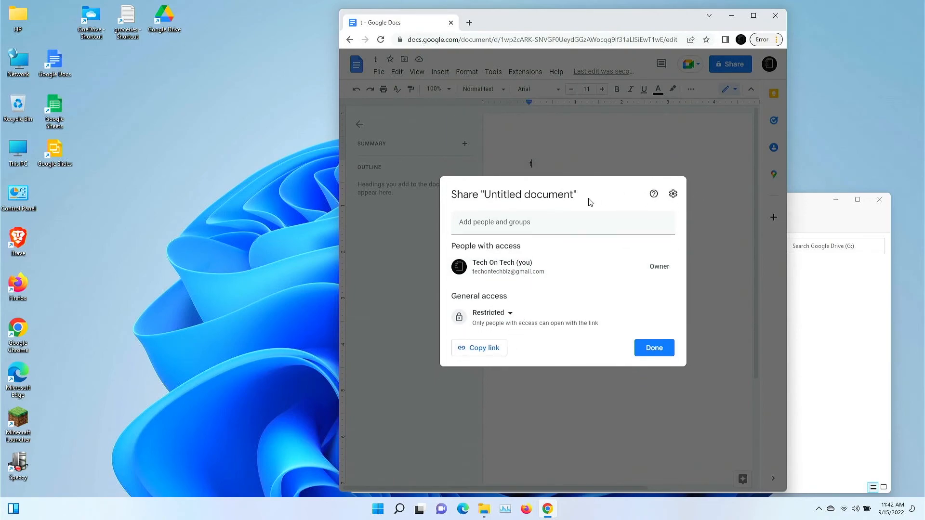
pyautogui.click(681, 147)
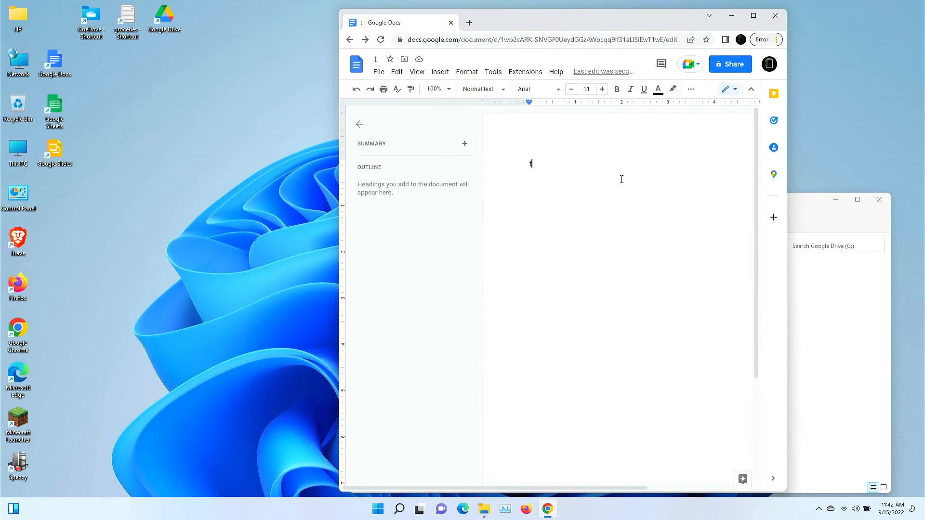
# Close Chrome, compare the OneDrive folder side by side with Google Drive (G:), then close OneDrive
pyautogui.click(778, 19)
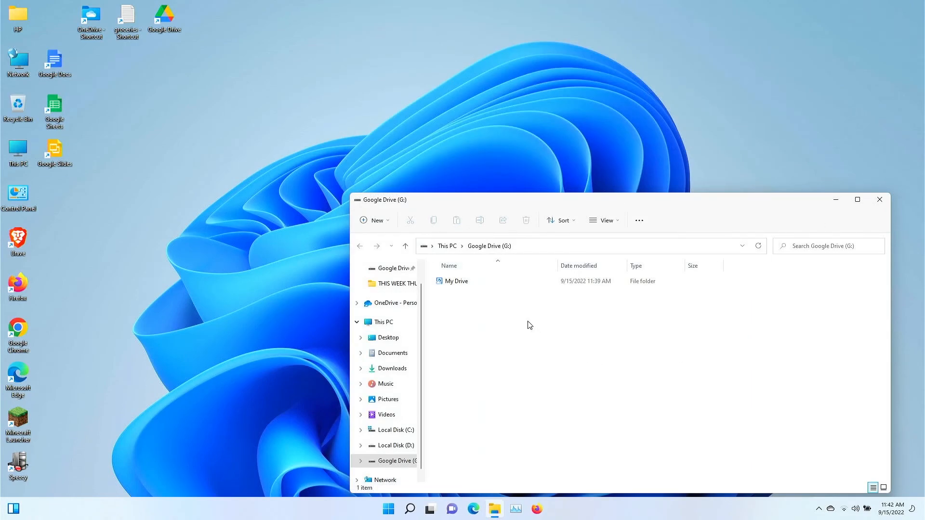
pyautogui.doubleClick(94, 32)
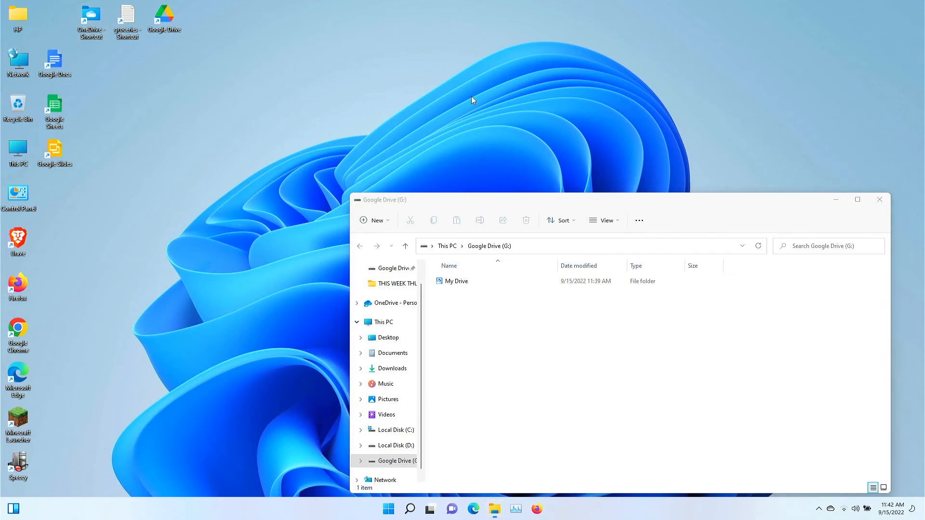
pyautogui.moveTo(546, 206); pyautogui.dragTo(161, 26)
pyautogui.click(653, 383)
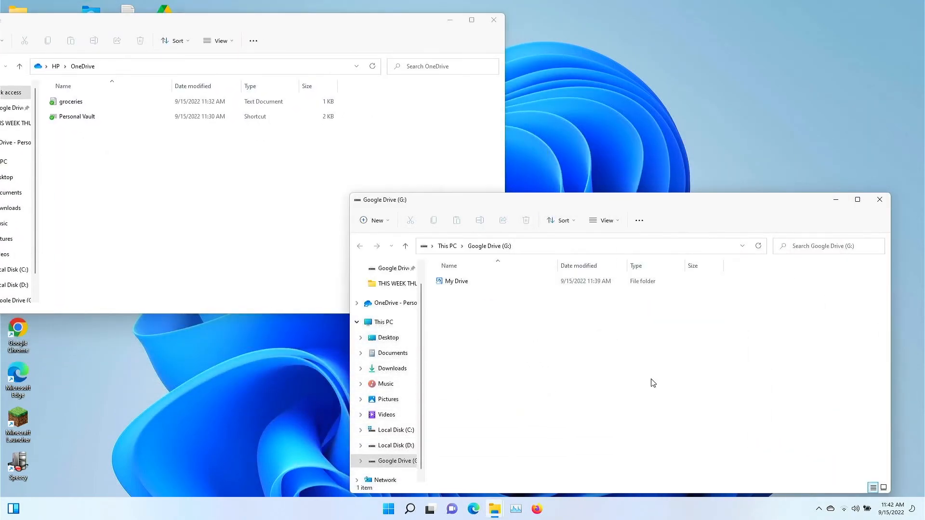
pyautogui.click(319, 214)
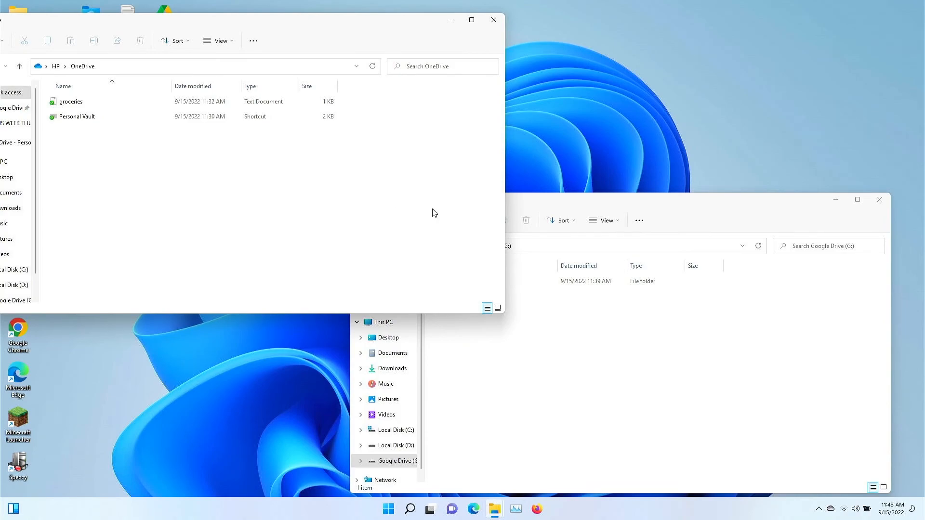
pyautogui.click(493, 20)
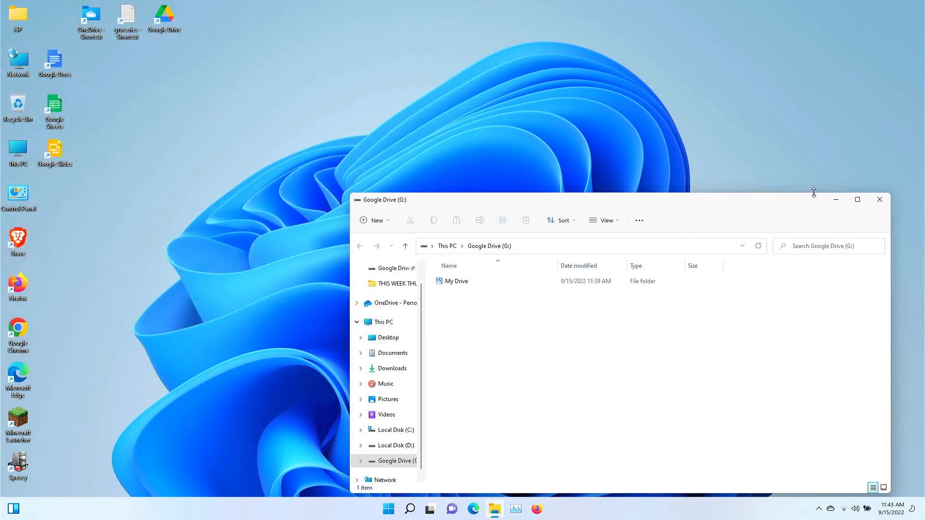
# Close the Google Drive (G:) window, then show and hide the taskbar's hidden tray icons
pyautogui.click(879, 200)
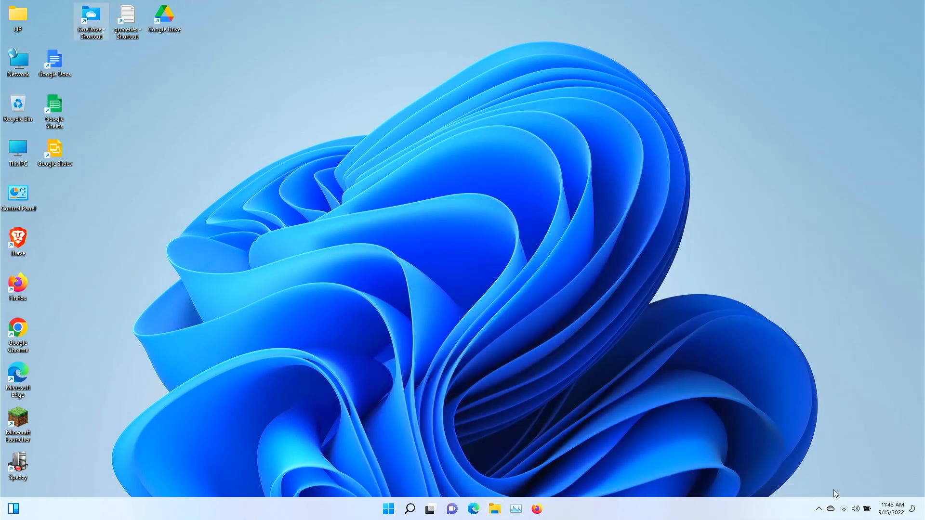
pyautogui.click(819, 509)
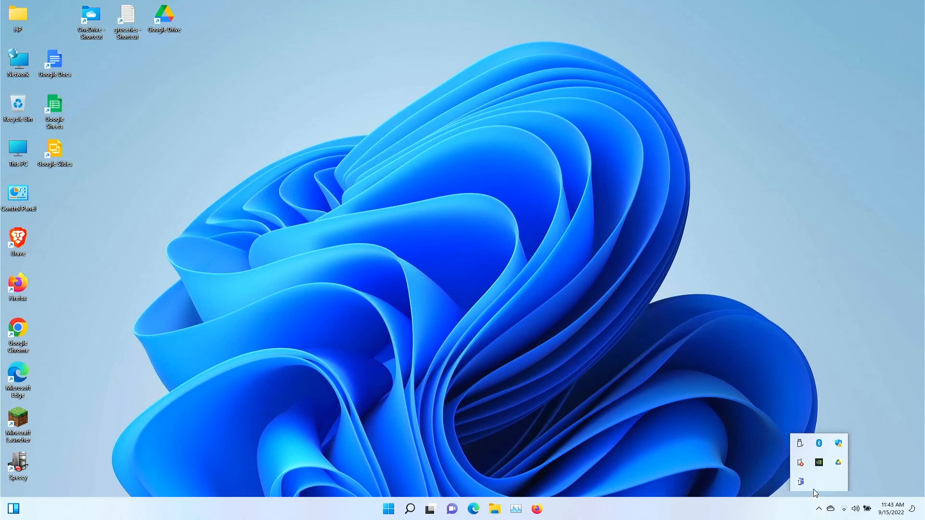
pyautogui.click(756, 345)
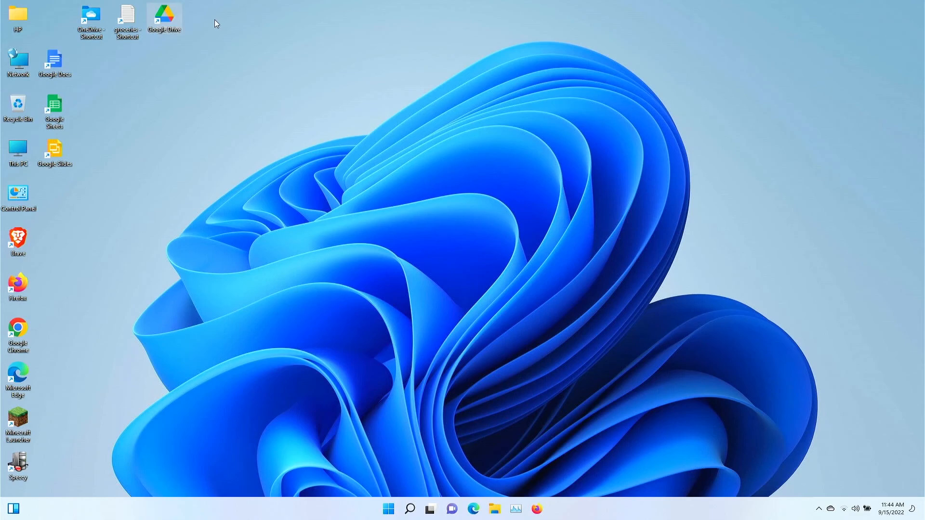
# Launch Google Sheets from the desktop shortcut, create a blank spreadsheet, then close Chrome
pyautogui.doubleClick(59, 100)
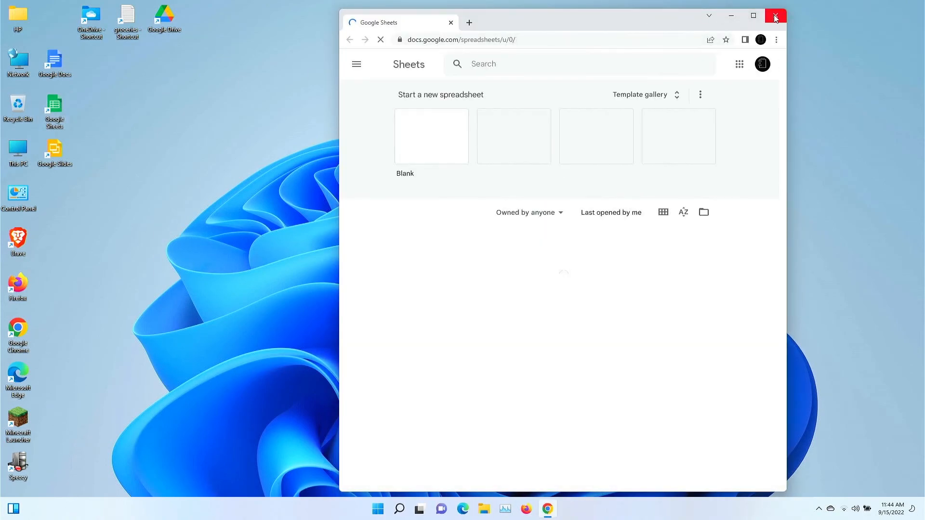
pyautogui.click(428, 138)
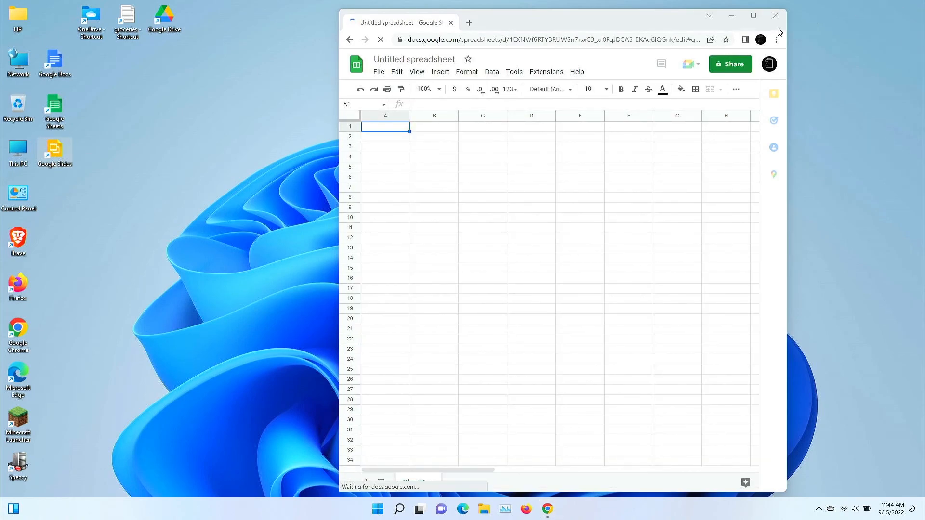
pyautogui.click(776, 16)
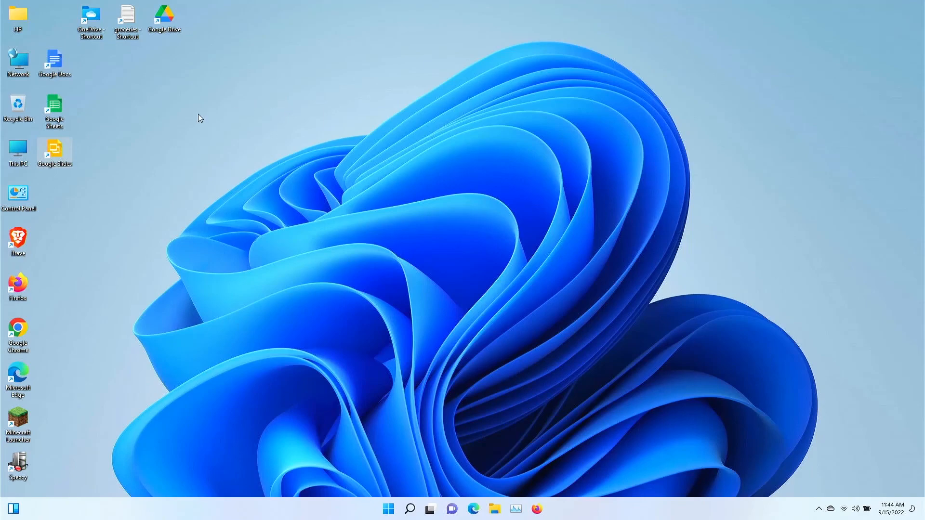